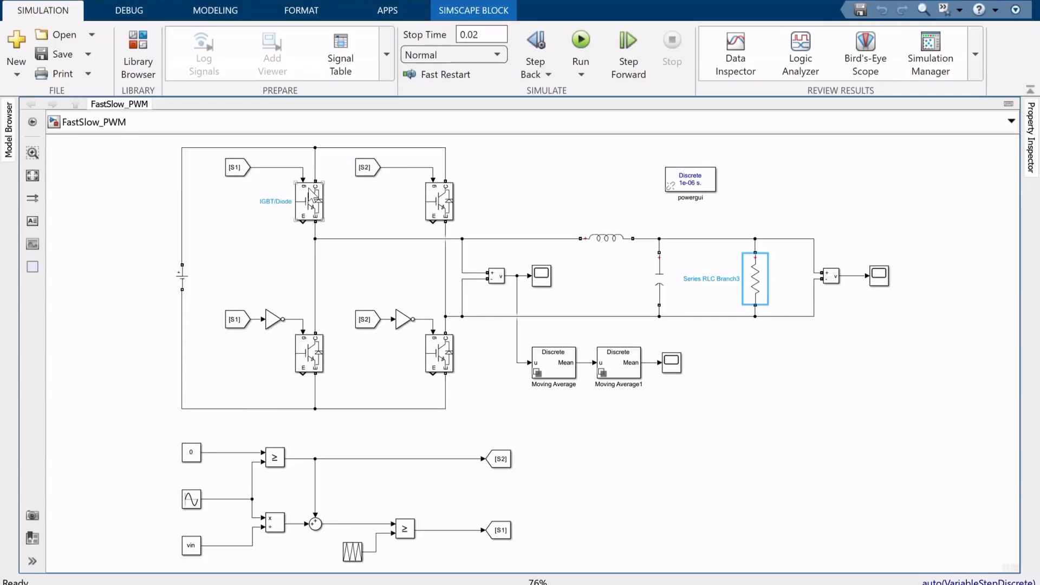
left_click(372, 168)
left_click(446, 371)
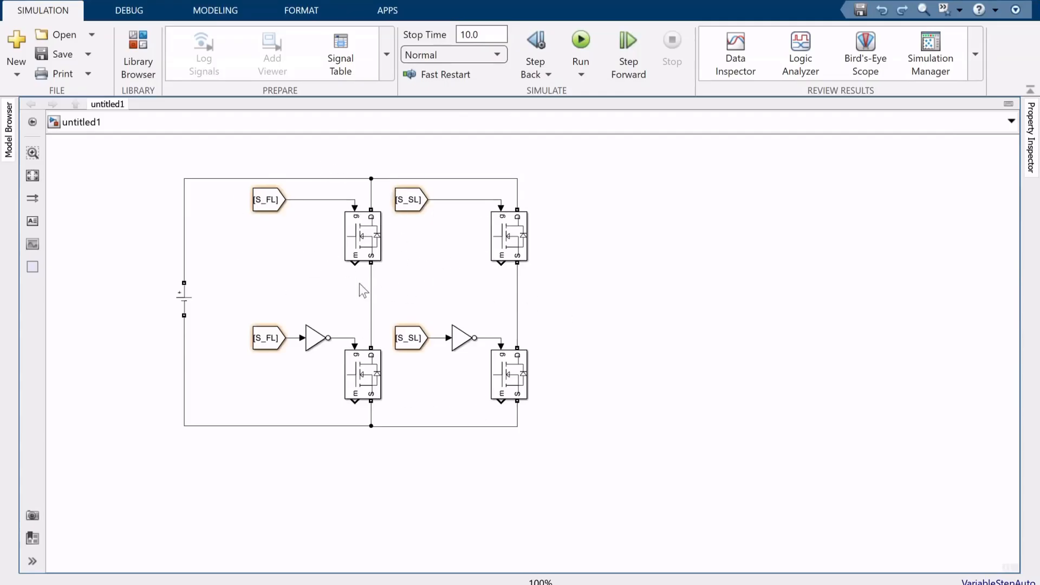
Add a Voltage Measurement block and wire its plus and minus inputs to the midpoints of the S_FL and S_SL legs.
double_click(603, 299)
type("voltage")
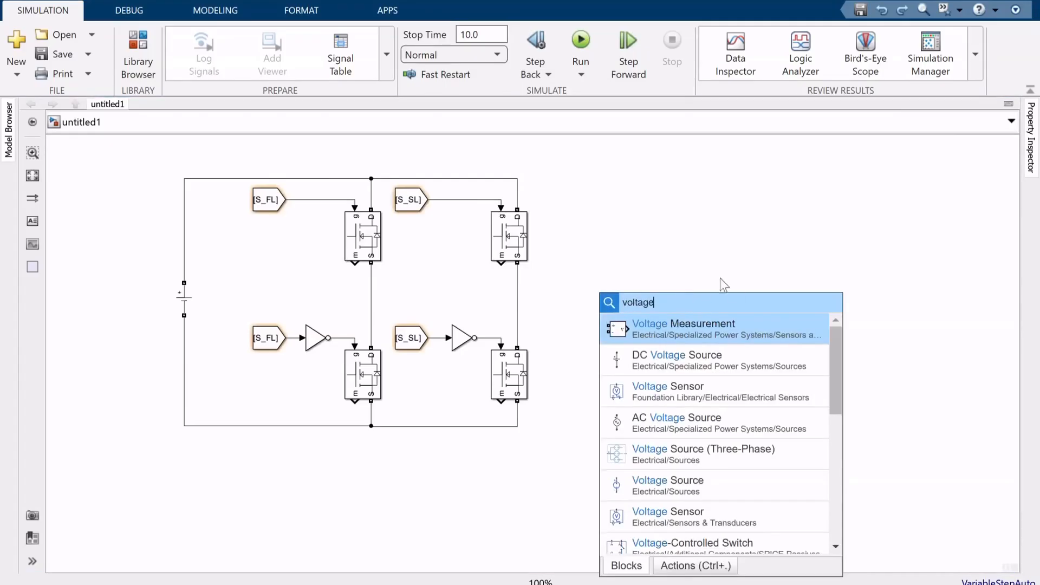
left_click(695, 336)
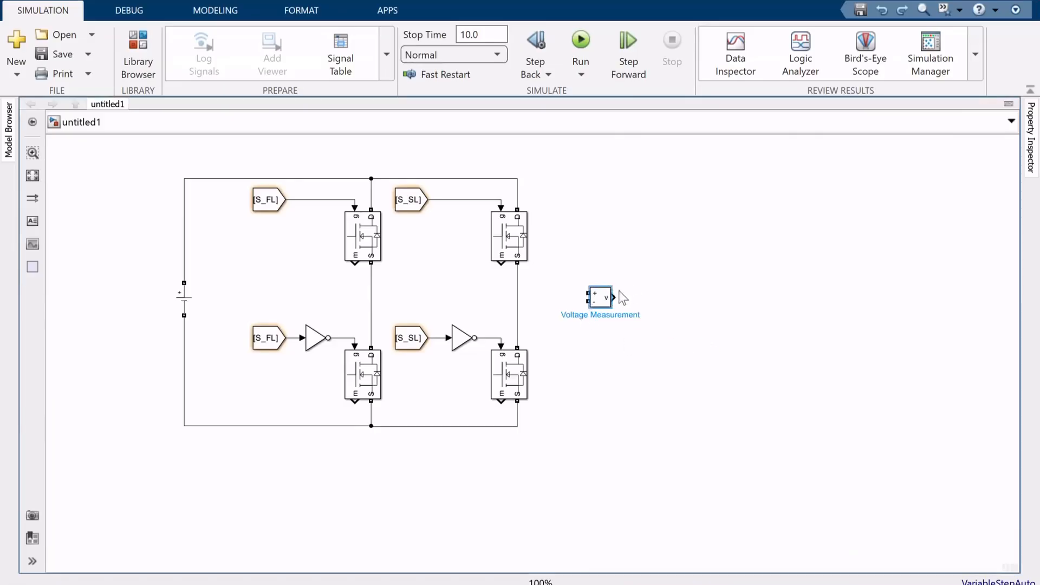
left_click_drag(588, 293, 371, 282)
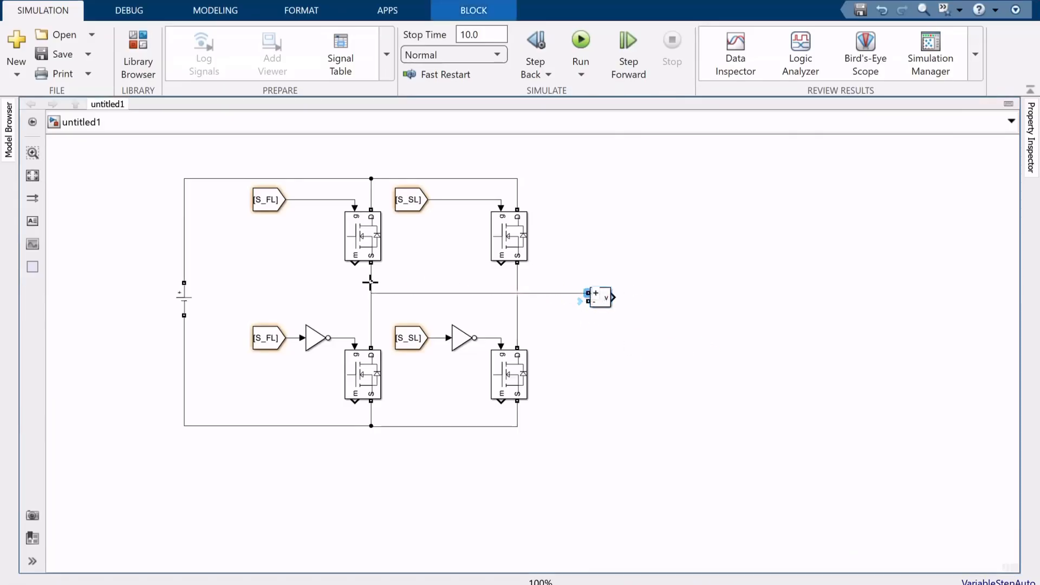
left_click_drag(588, 302, 519, 308)
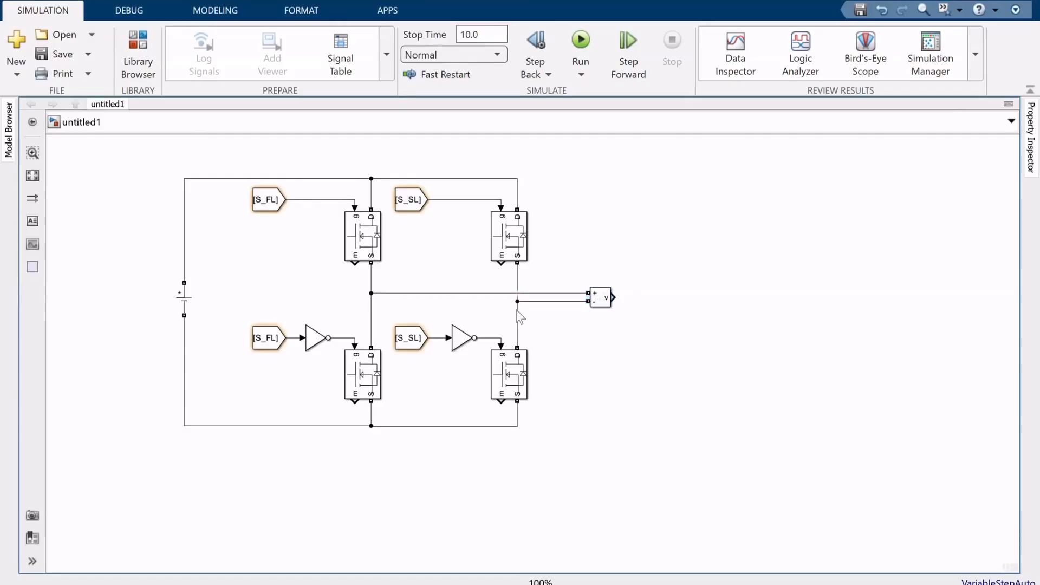
Add a Scope block connected to the voltage measurement output.
double_click(645, 300)
type("sco")
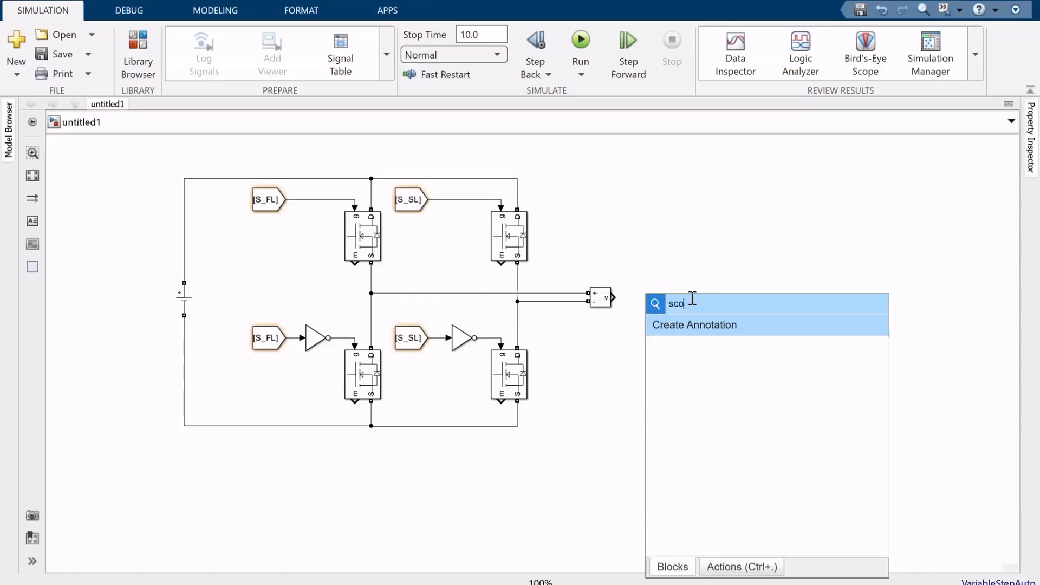
key("Return")
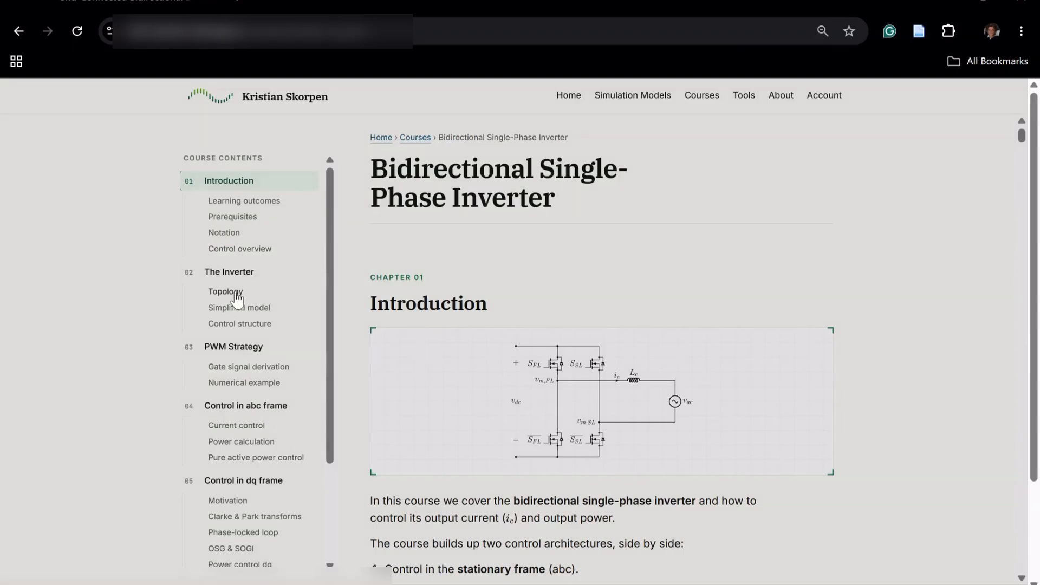
Switch to the browser course page and examine the PWM gate signal derivation, its block diagram and the fast/slow leg modulator plots.
left_click(246, 368)
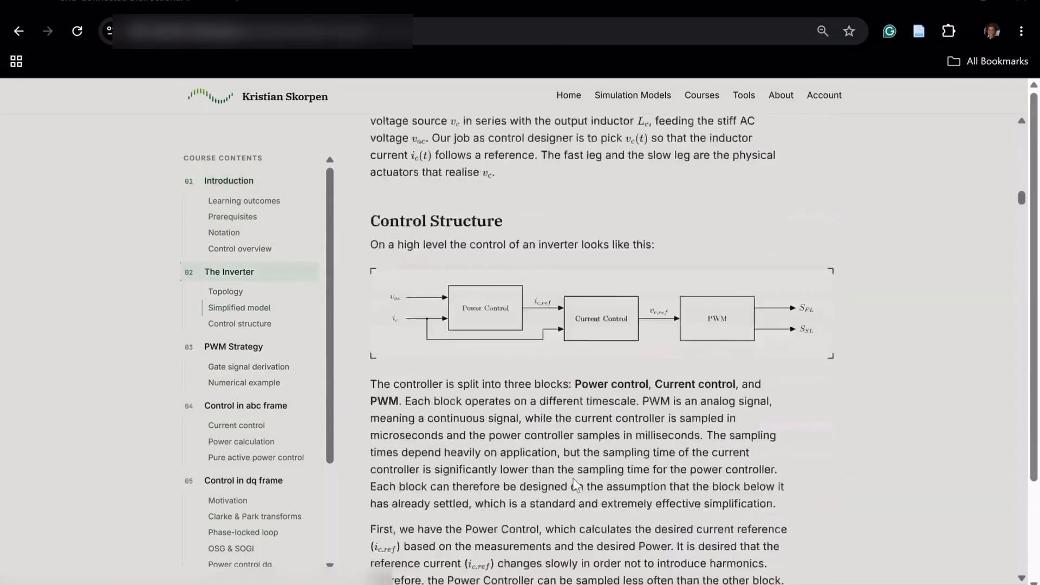
scroll(637, 506, "down", 3)
scroll(636, 506, "up", 3)
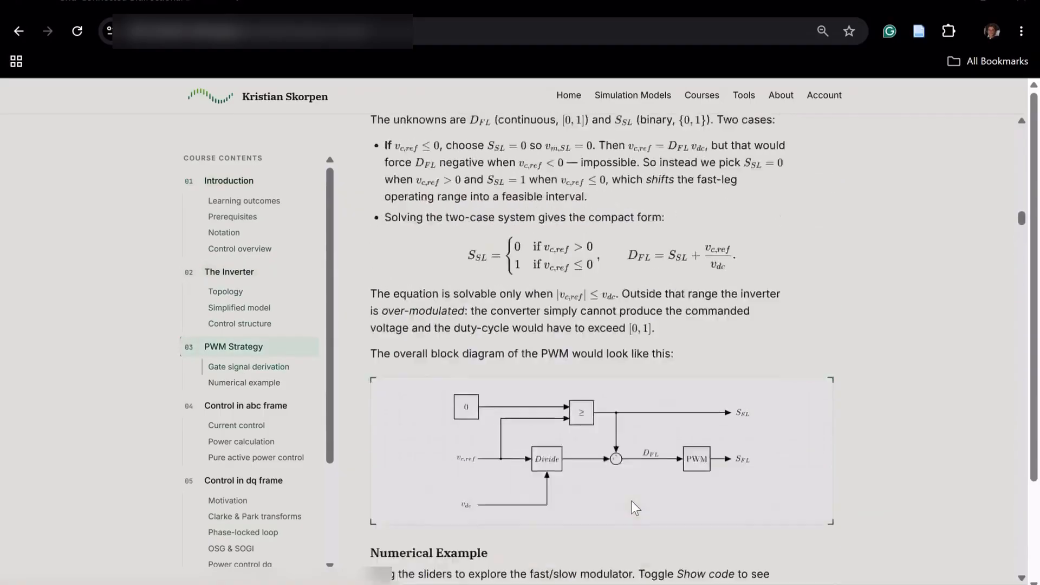
scroll(632, 502, "down", 2)
scroll(628, 500, "up", 2)
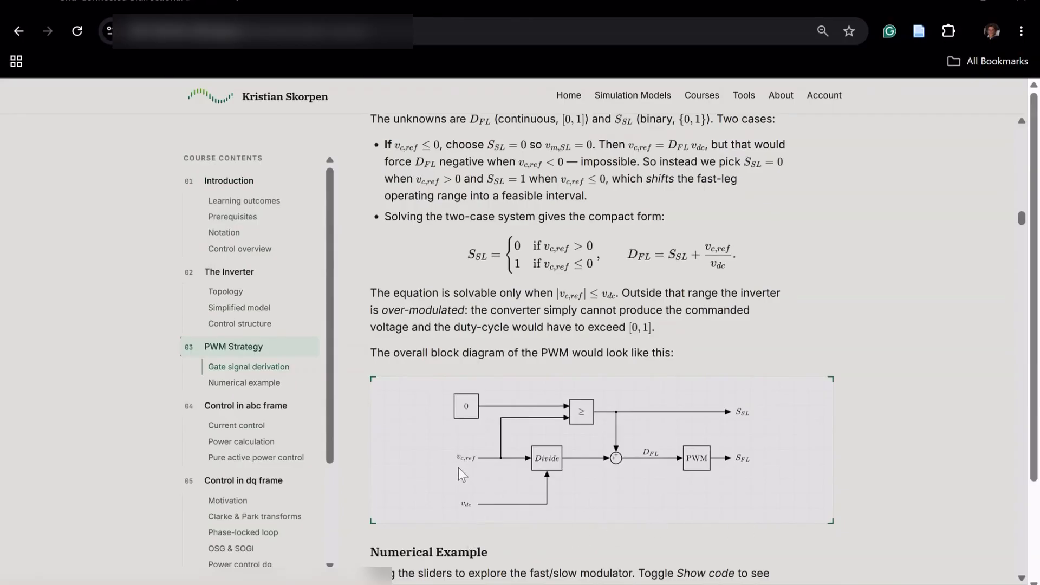
scroll(679, 494, "down", 10)
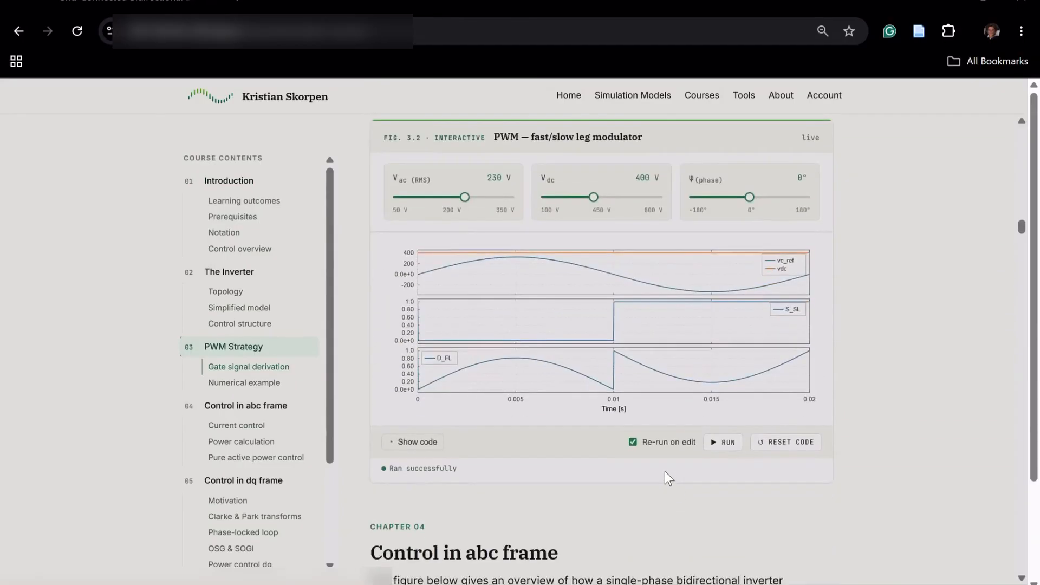
scroll(665, 471, "up", 3)
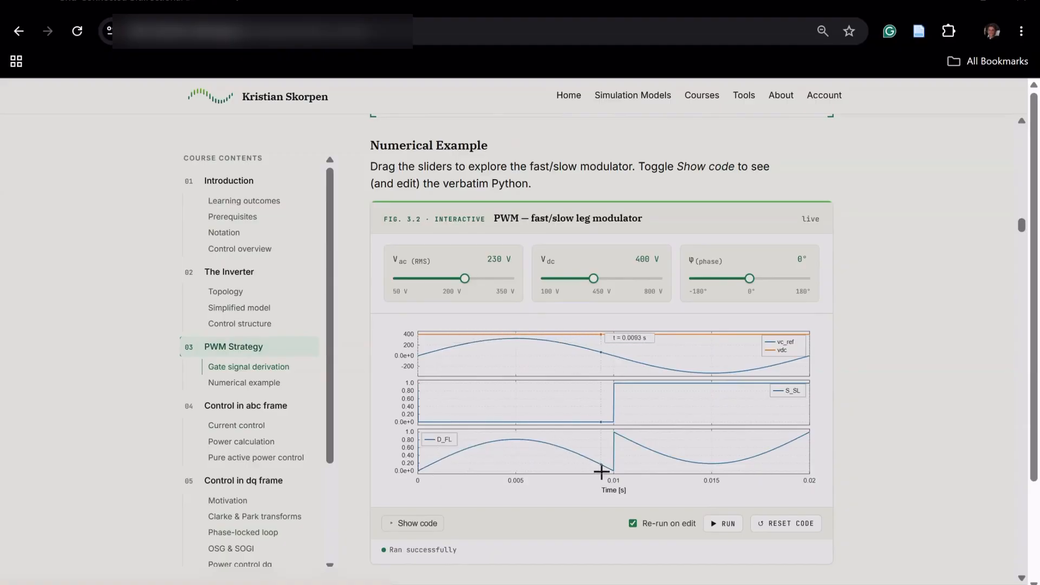
scroll(601, 472, "up", 7)
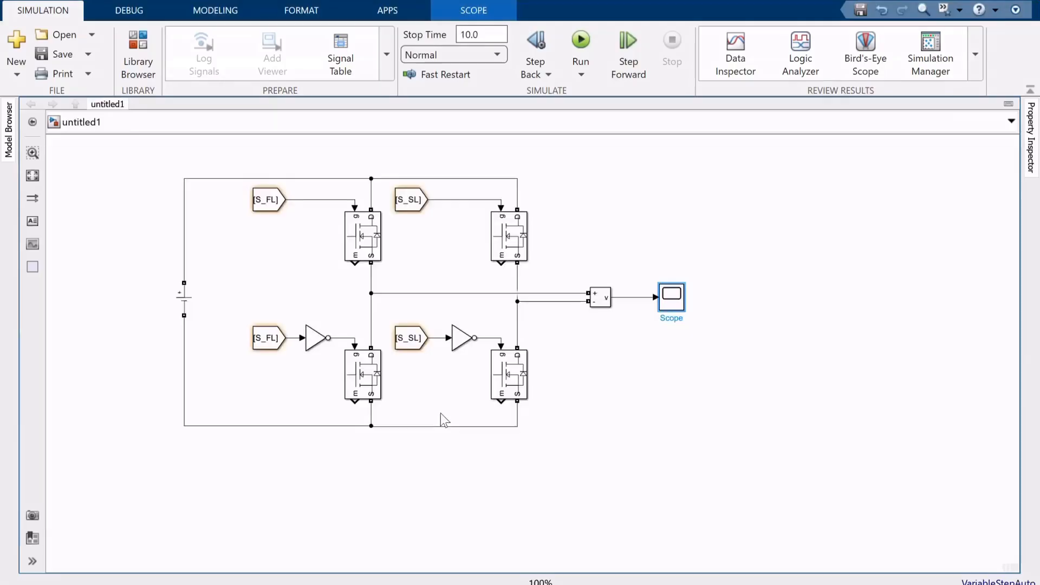
In the Simulink model, add a Sine Wave block below the bridge with its amplitude set to Vref*sqrt(2).
double_click(258, 515)
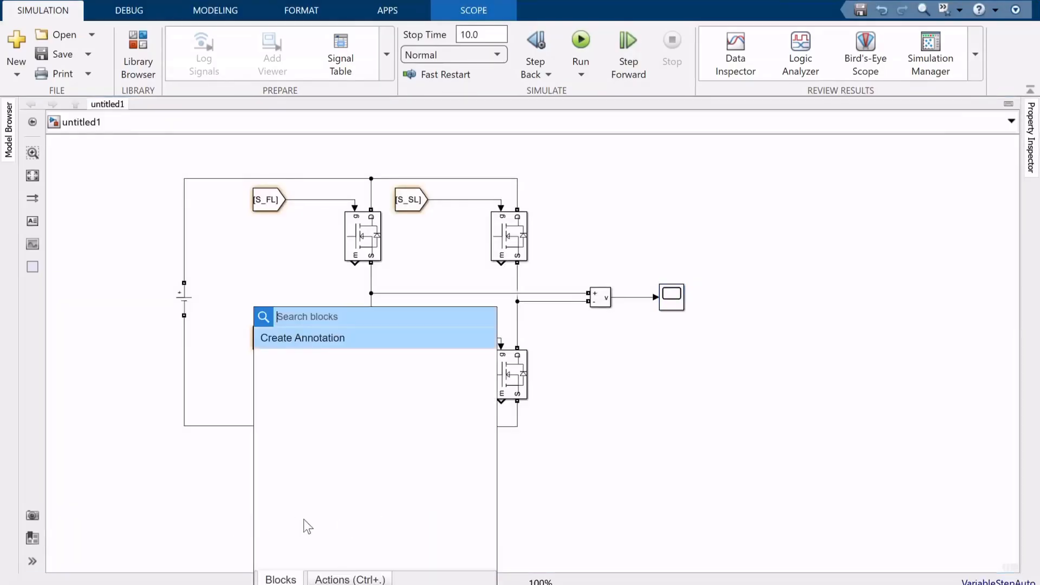
type("sin")
left_click(310, 373)
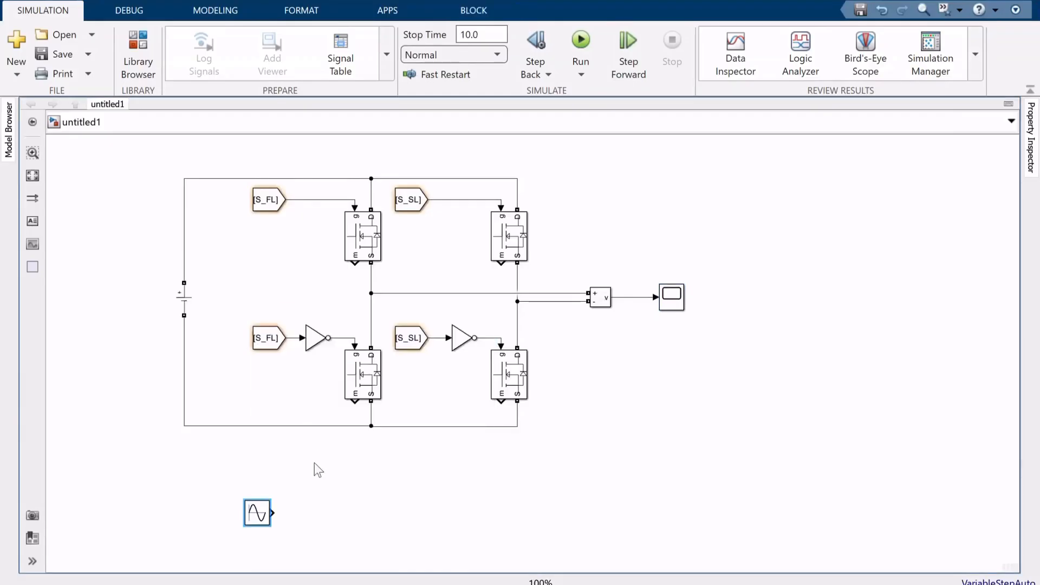
double_click(263, 509)
double_click(316, 451)
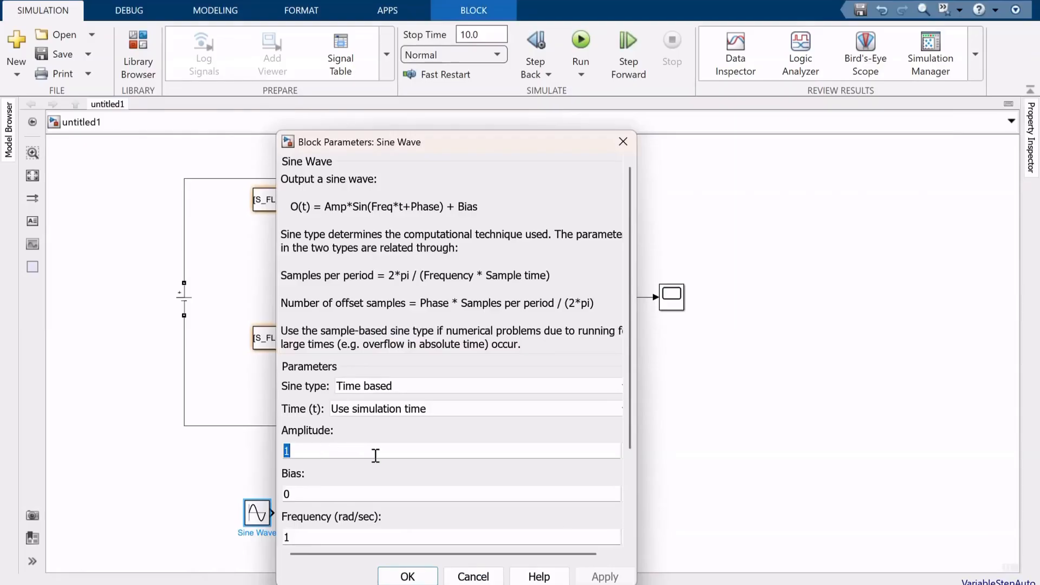
key("BackSpace")
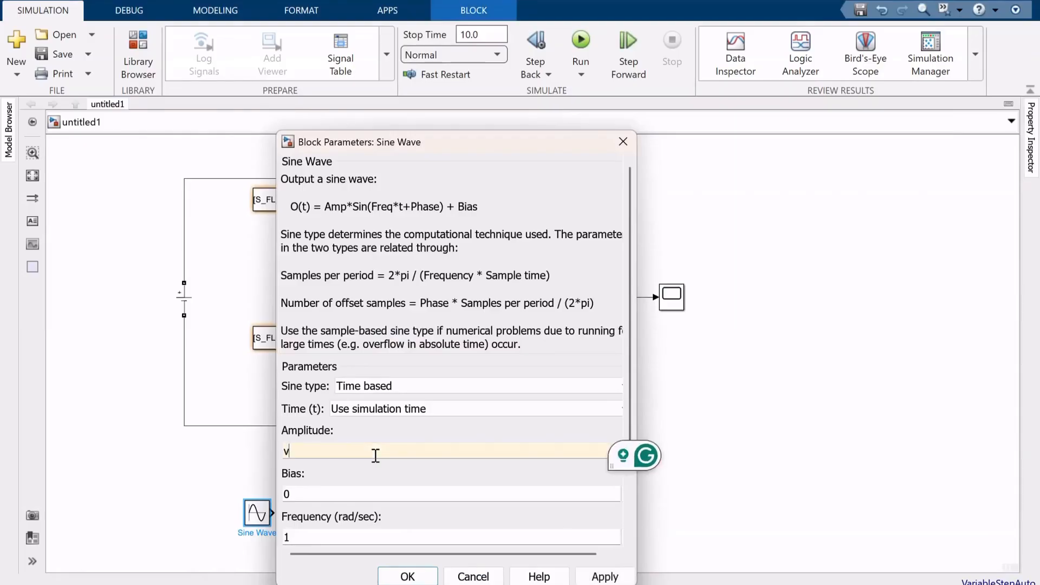
type("Vref")
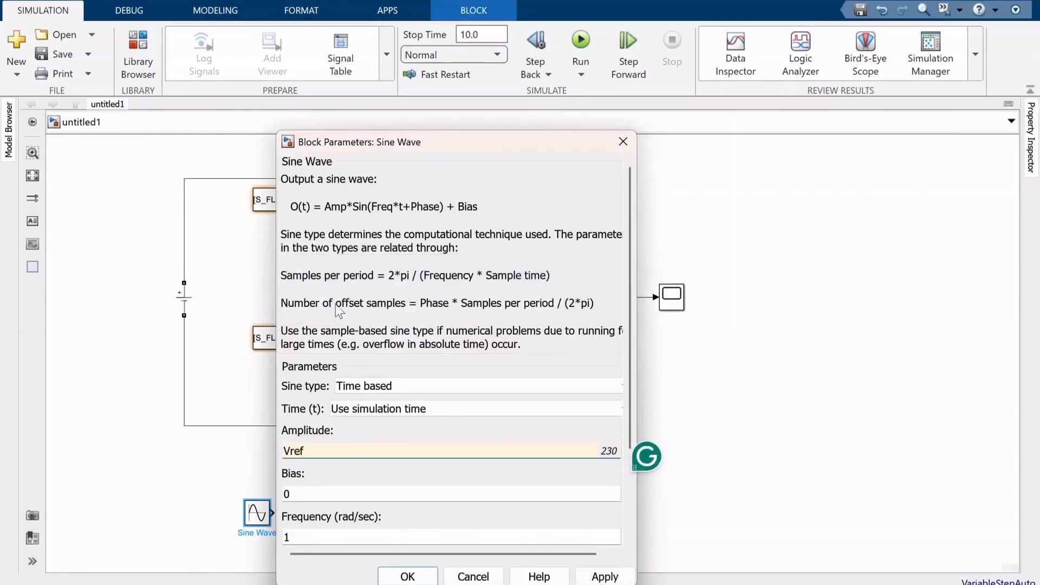
type("*")
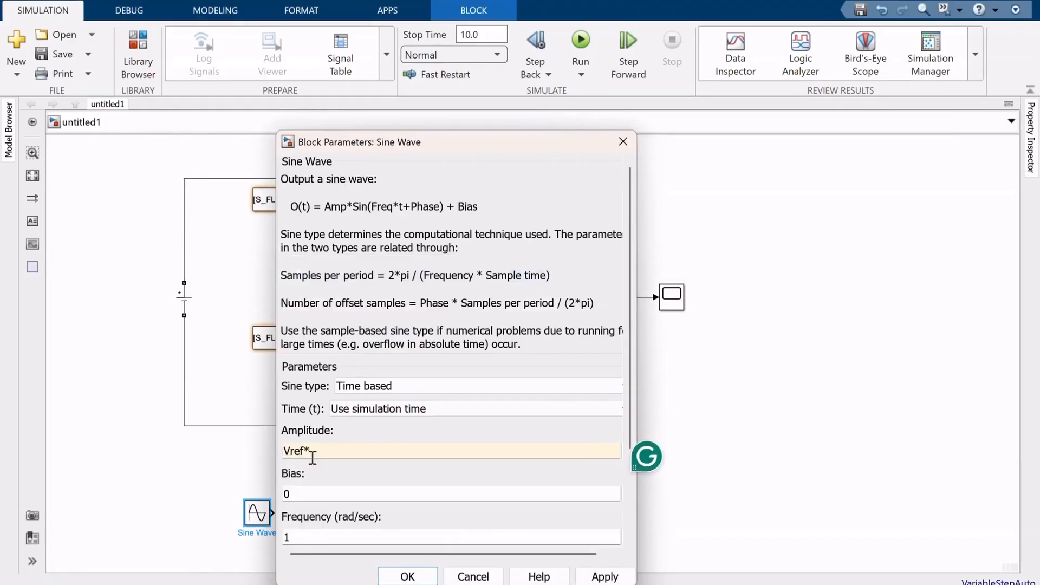
type("sqrt(2)")
Set the sine wave's frequency to fac*2*pi rad/sec and apply the parameters.
scroll(387, 505, "down", 1)
scroll(385, 508, "down", 1)
left_click(341, 487)
key("BackSpace")
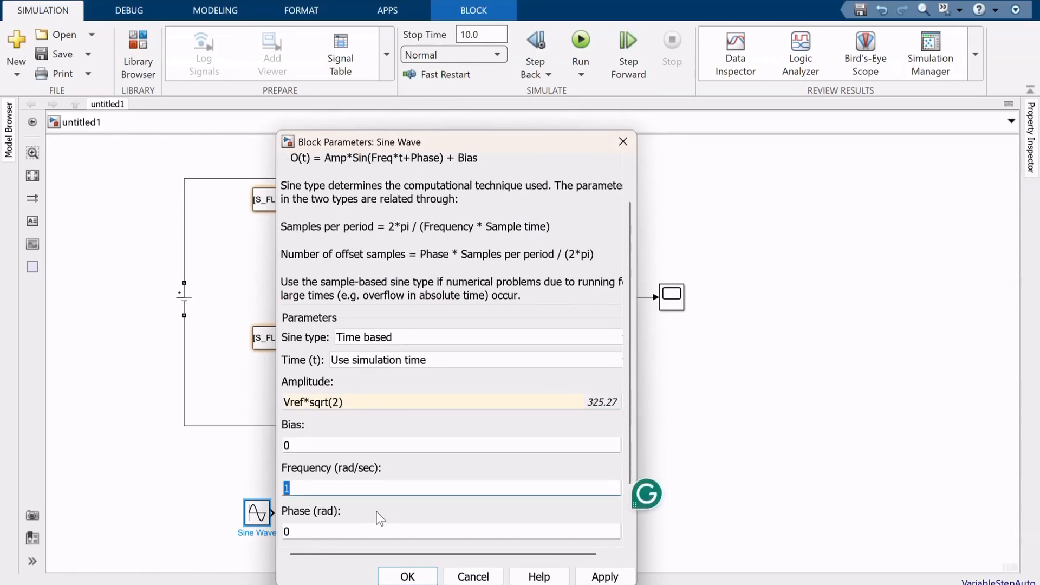
type("fac")
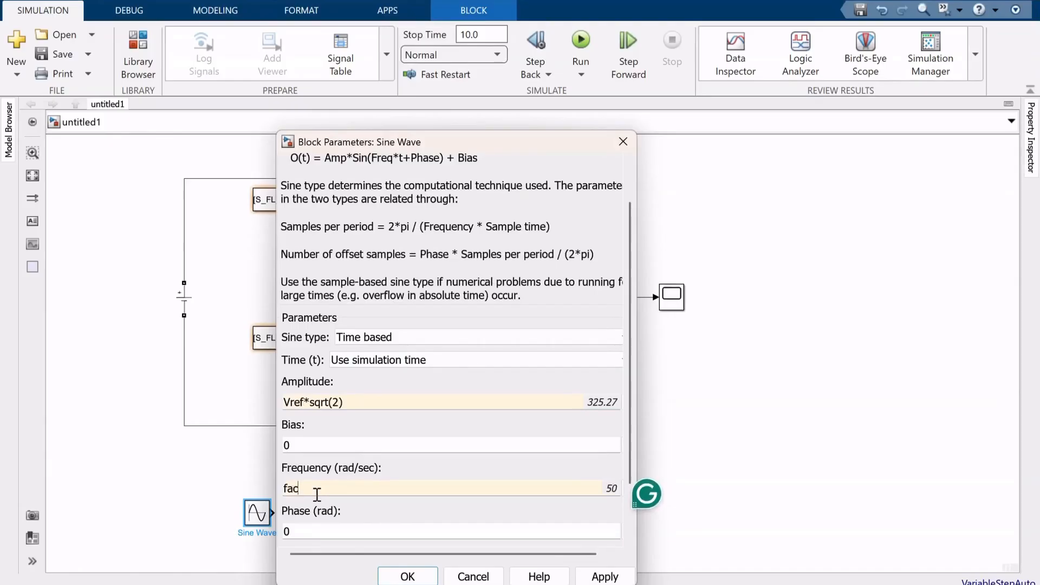
type("*2*pi")
key("Return")
Add a ≥ Relational Operator block and branch the sine wave's output line into its second input.
mouse_move(253, 518)
left_mouse_down()
mouse_move(308, 520)
mouse_move(327, 508)
left_mouse_up()
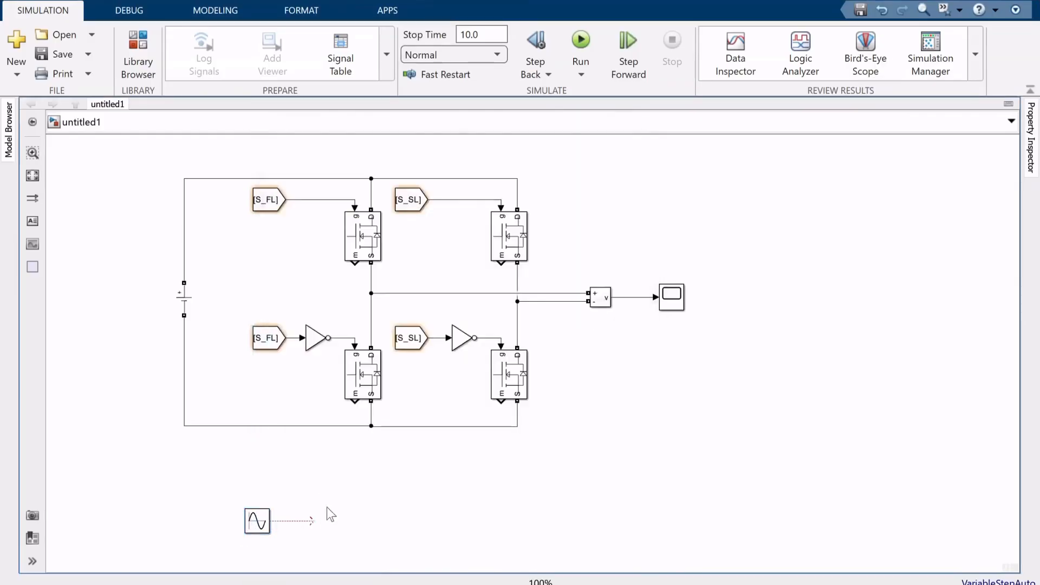
double_click(351, 469)
type("rela")
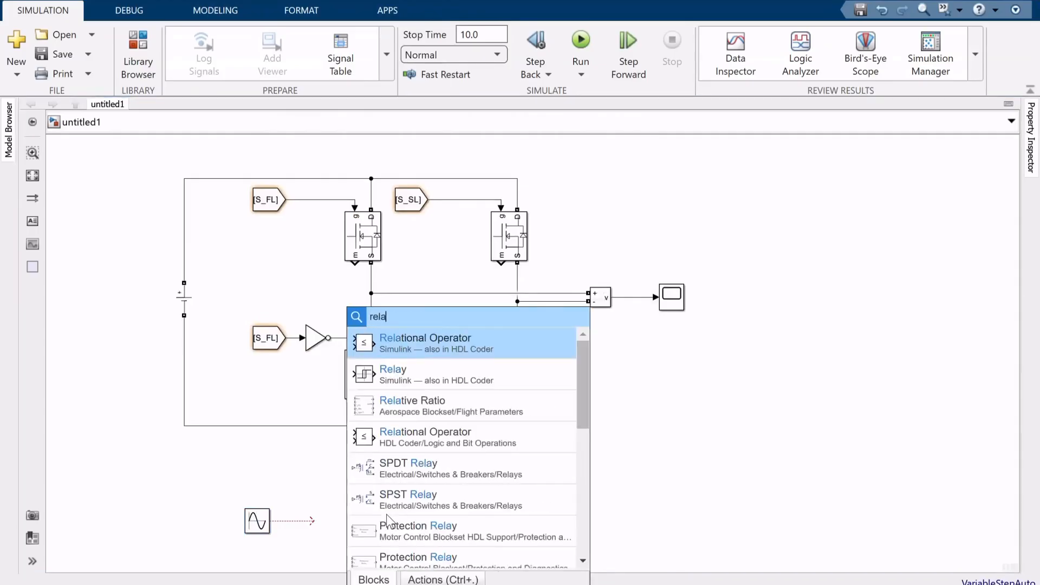
left_click(397, 344)
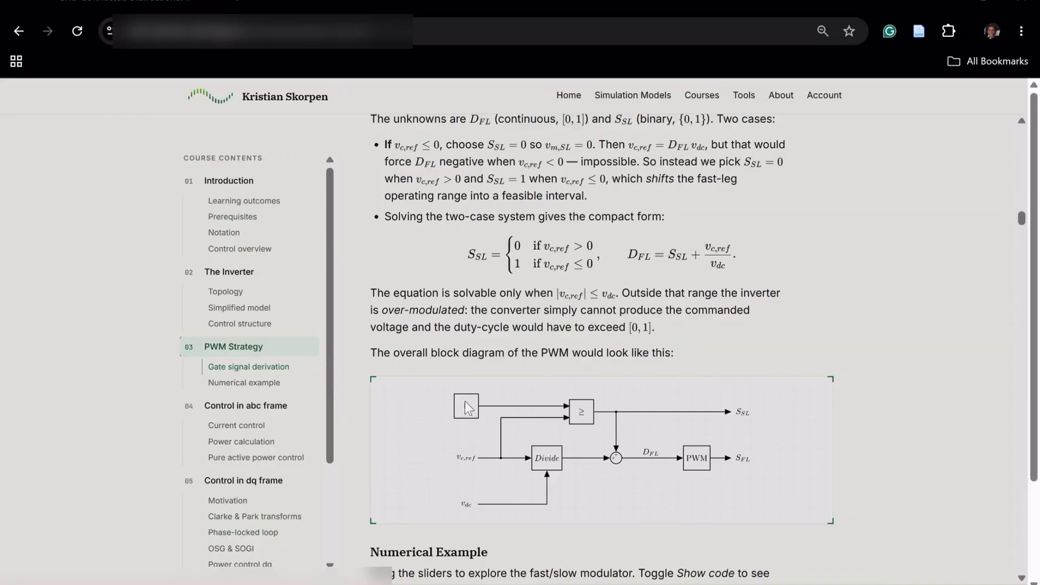
Back in Simulink, add a Constant block with value 0 above the sine wave and connect it to the relational operator's first input.
key("alt+Tab")
type("co")
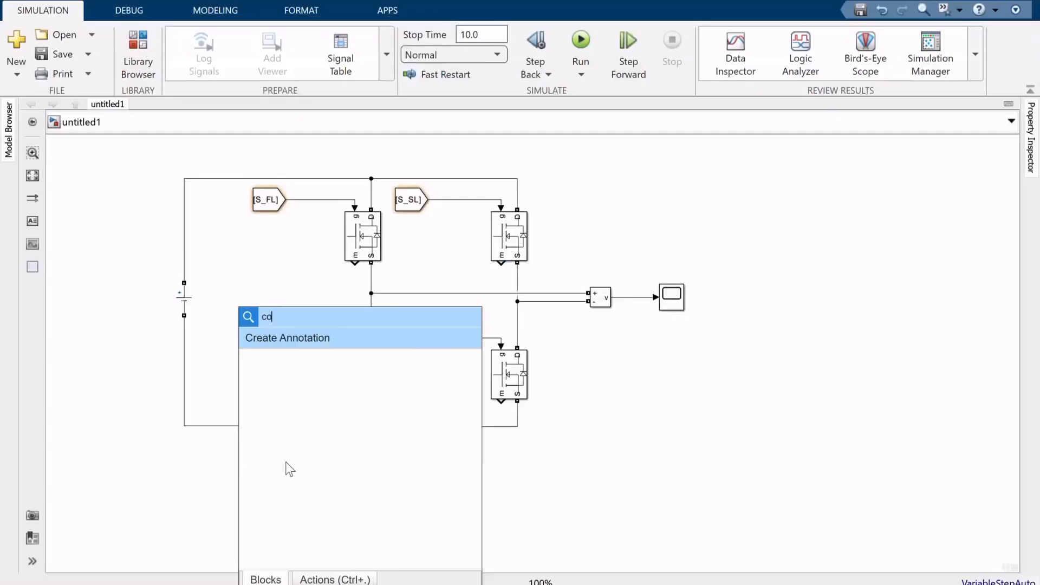
type("nst")
left_click(303, 345)
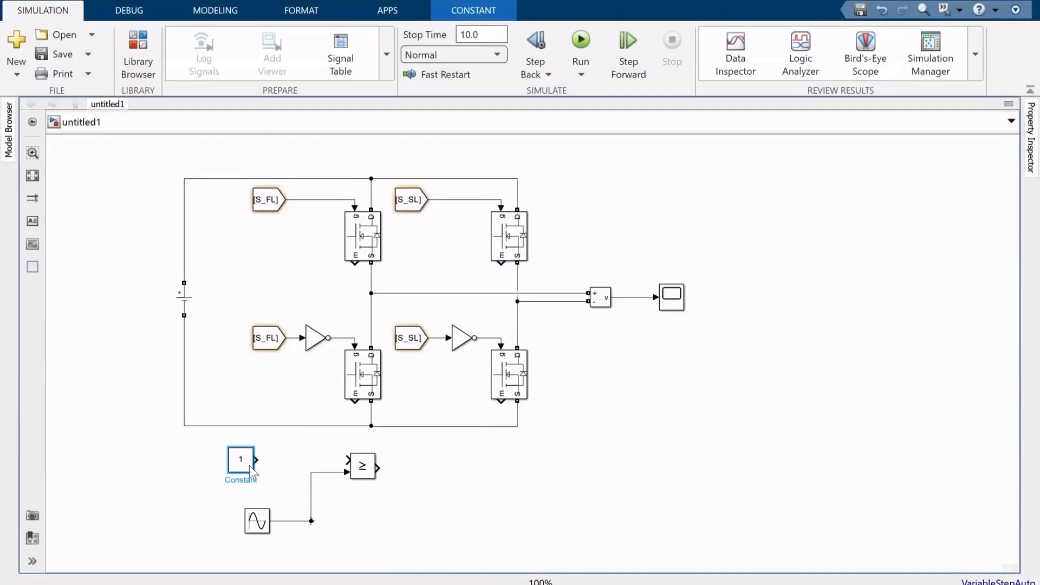
double_click(251, 466)
type("0")
key("Return")
left_click_drag(251, 466, 258, 466)
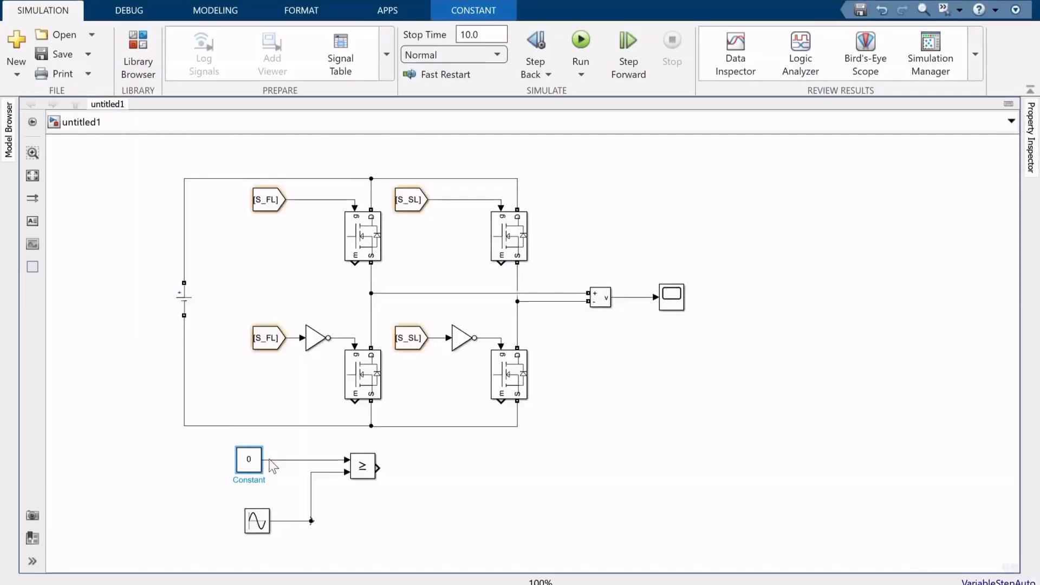
left_click(269, 461)
left_click_drag(250, 470, 257, 469)
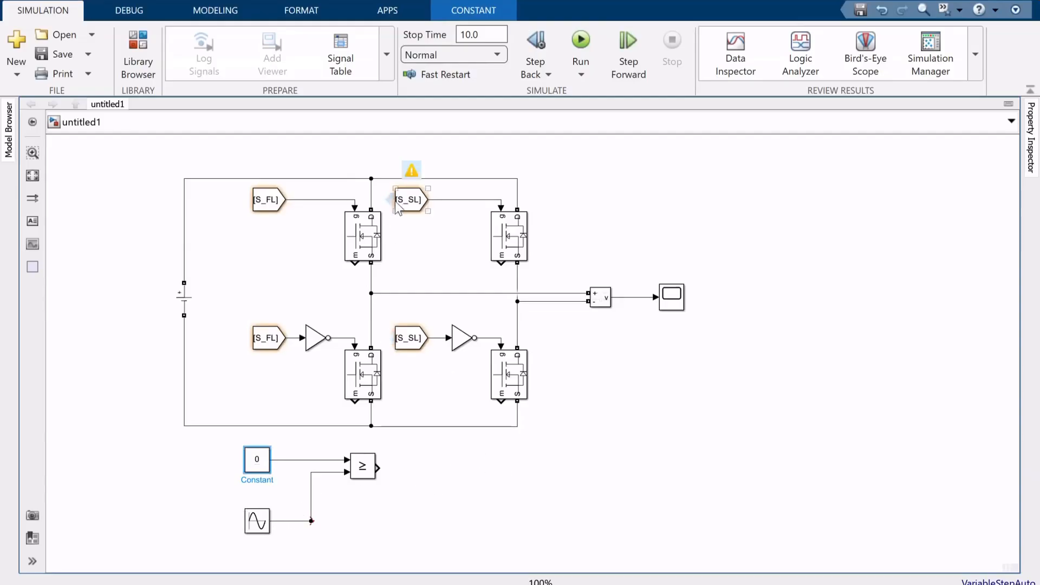
Place a Goto block with tag S_SL and connect it to the relational operator's output.
left_click_drag(429, 395, 378, 469)
scroll(530, 421, "down", 1)
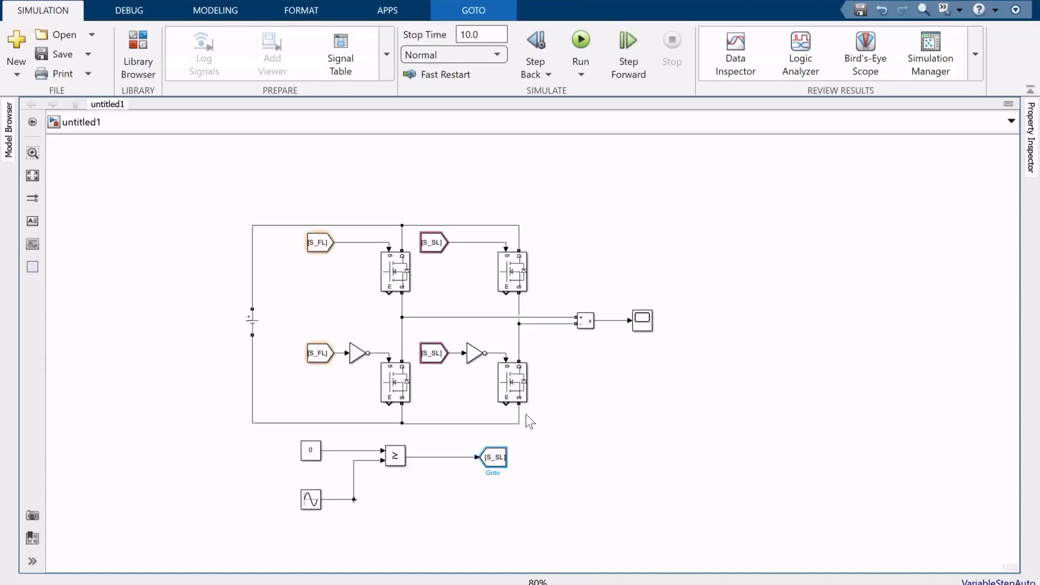
left_click(554, 401)
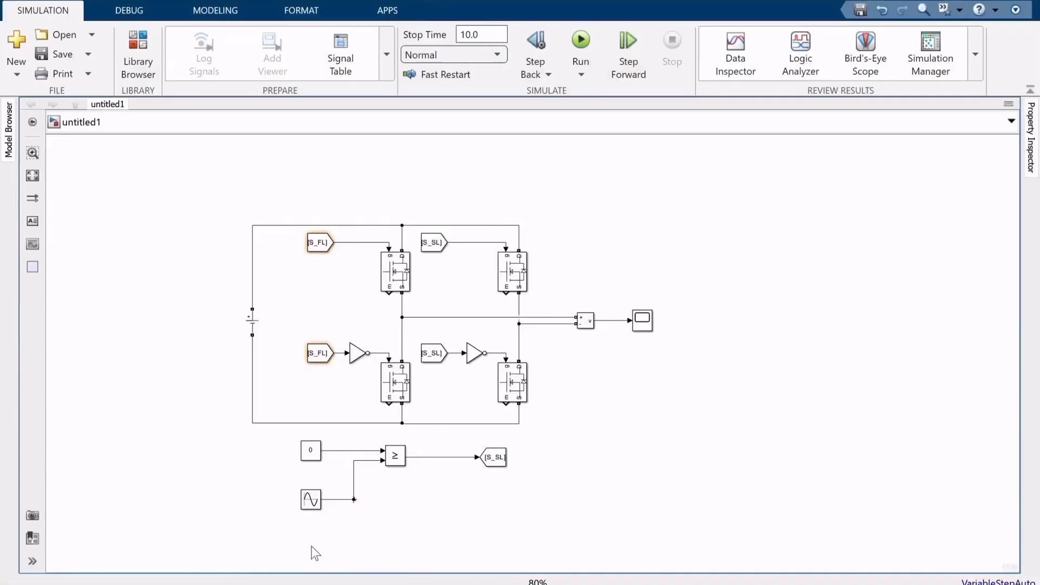
Add another Constant block below the sine wave with its constant value set to vin.
double_click(372, 532)
type("const")
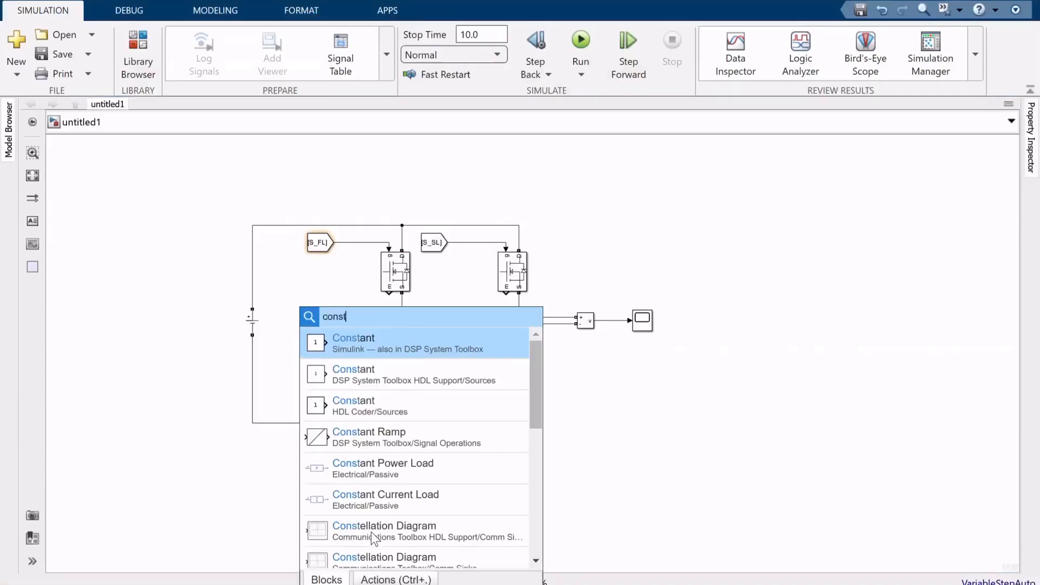
key("Return")
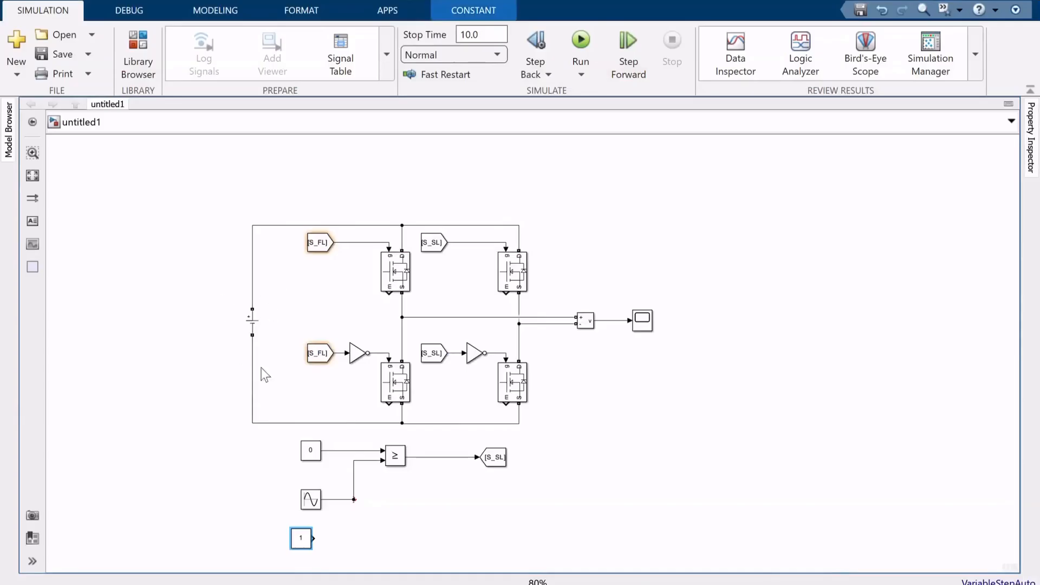
double_click(300, 539)
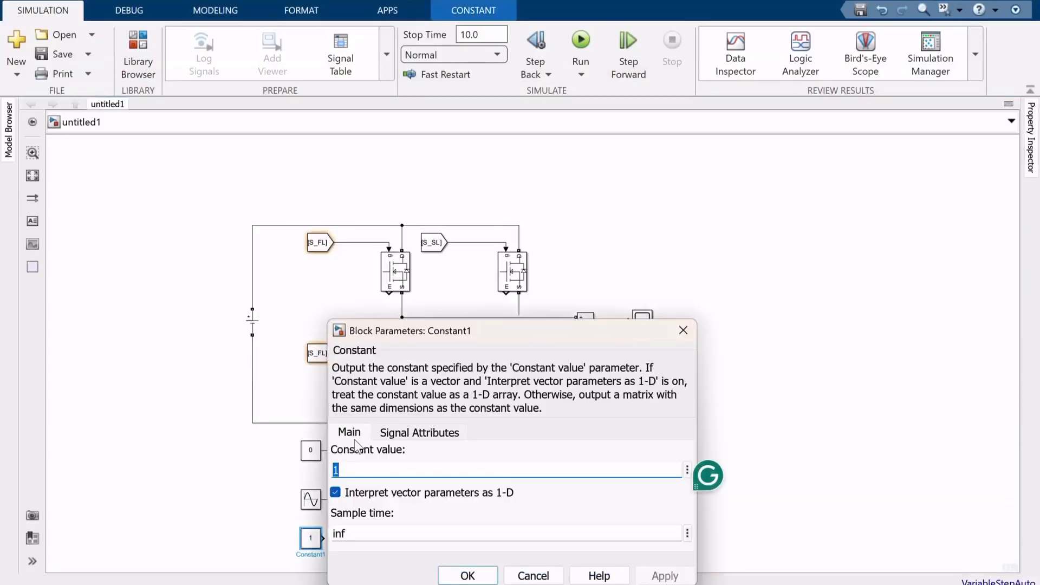
type("vin")
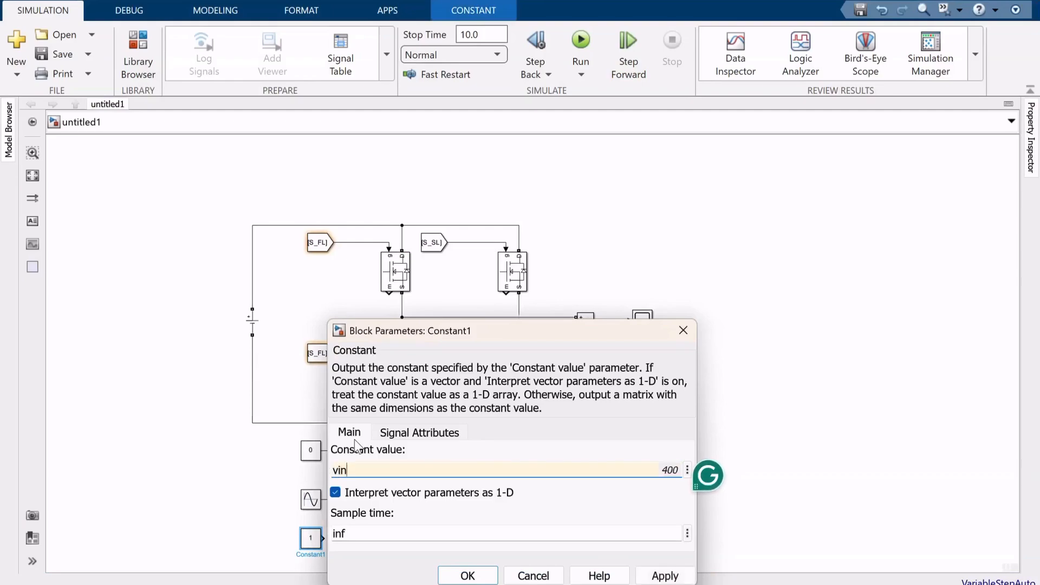
left_click(467, 575)
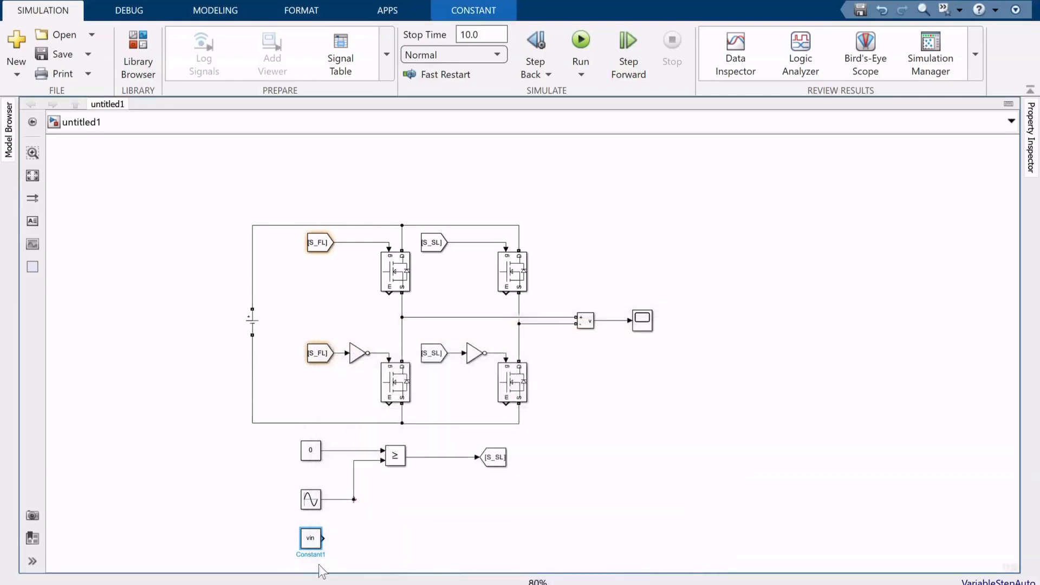
Add a Divide block that divides the sine wave by the vin constant, and connect both signals to its inputs.
double_click(393, 510)
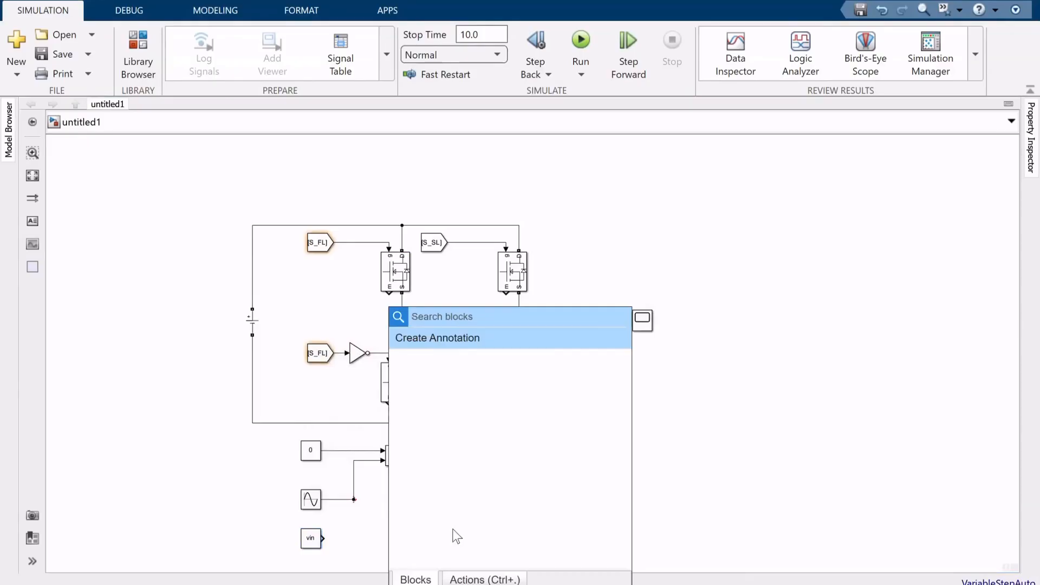
type("divi")
key("Return")
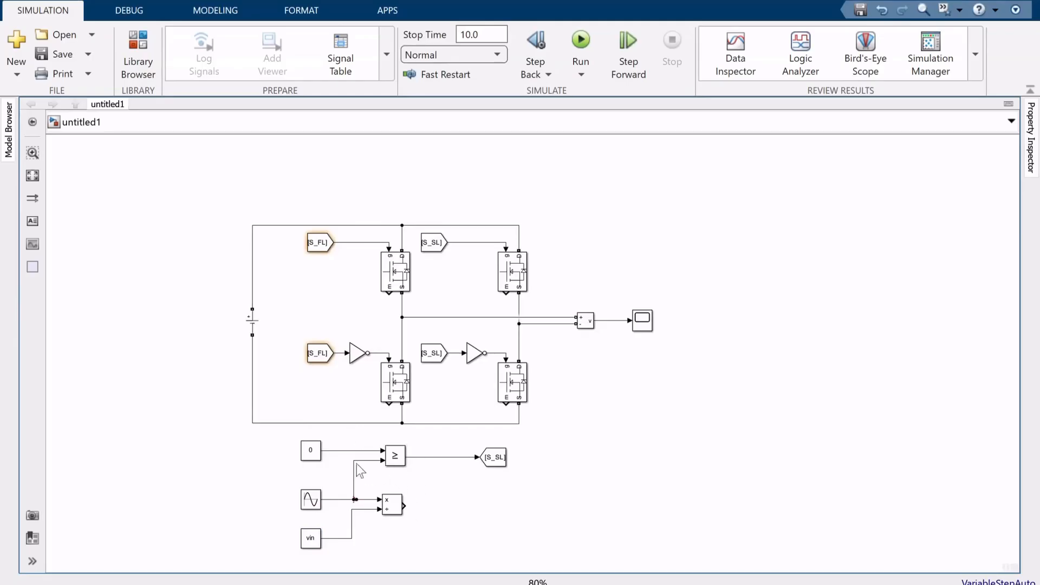
Add a Sum block with one input port on top and feed it the Divide output and a branch of the S_SL signal.
double_click(455, 513)
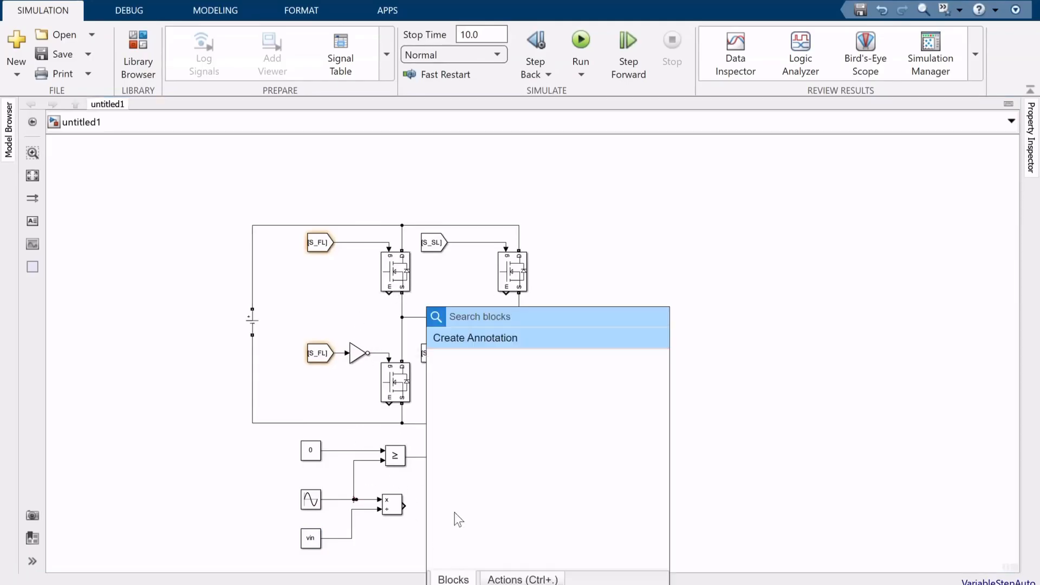
type("sum")
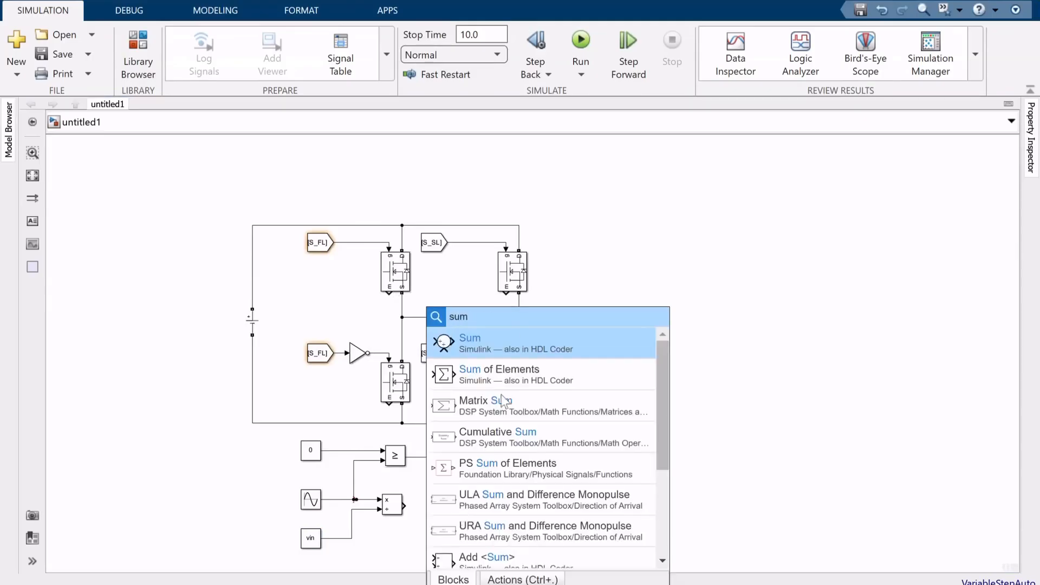
key("Return")
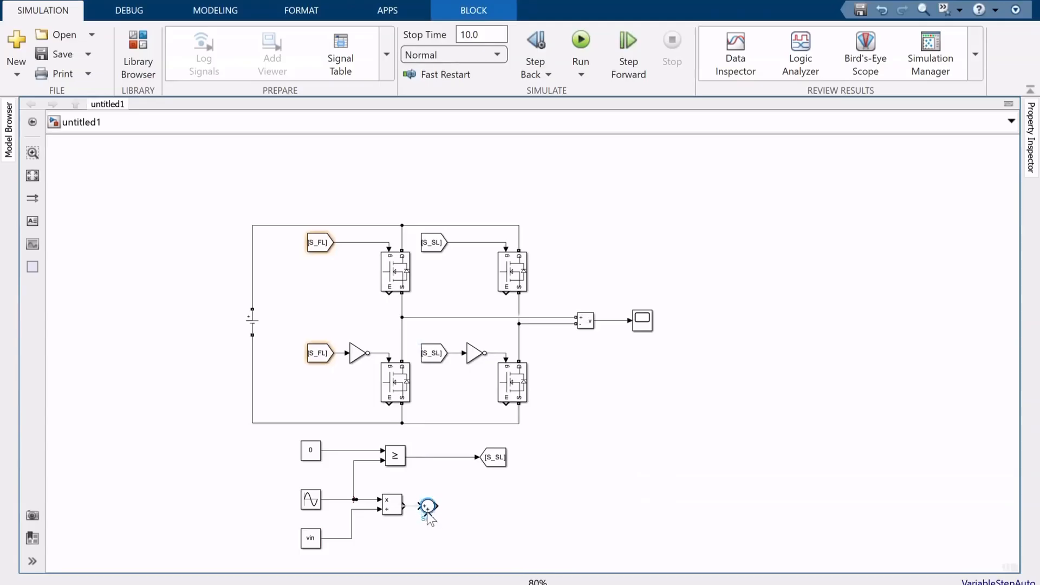
double_click(427, 507)
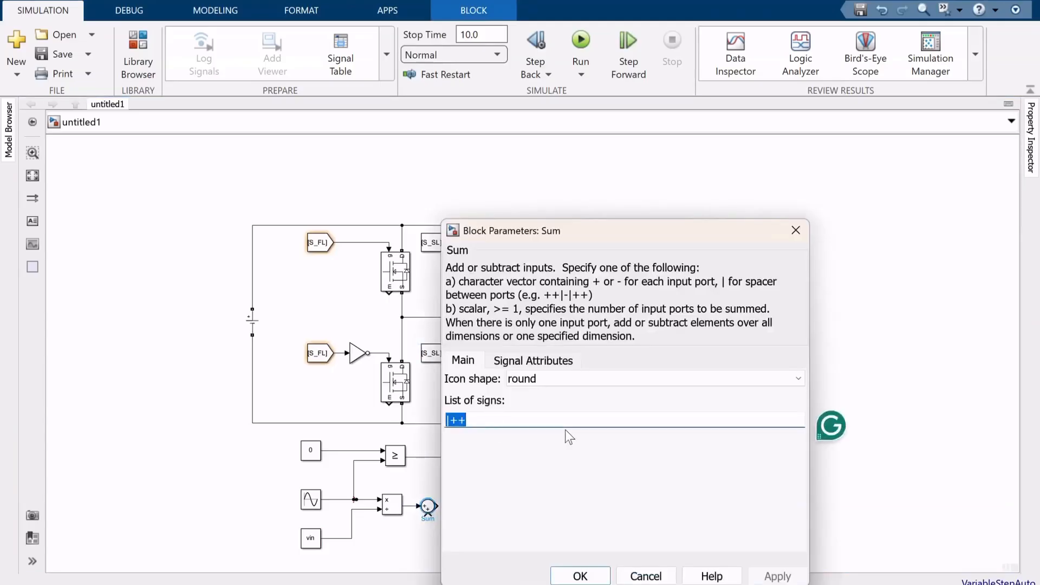
key("Return")
left_click(472, 507)
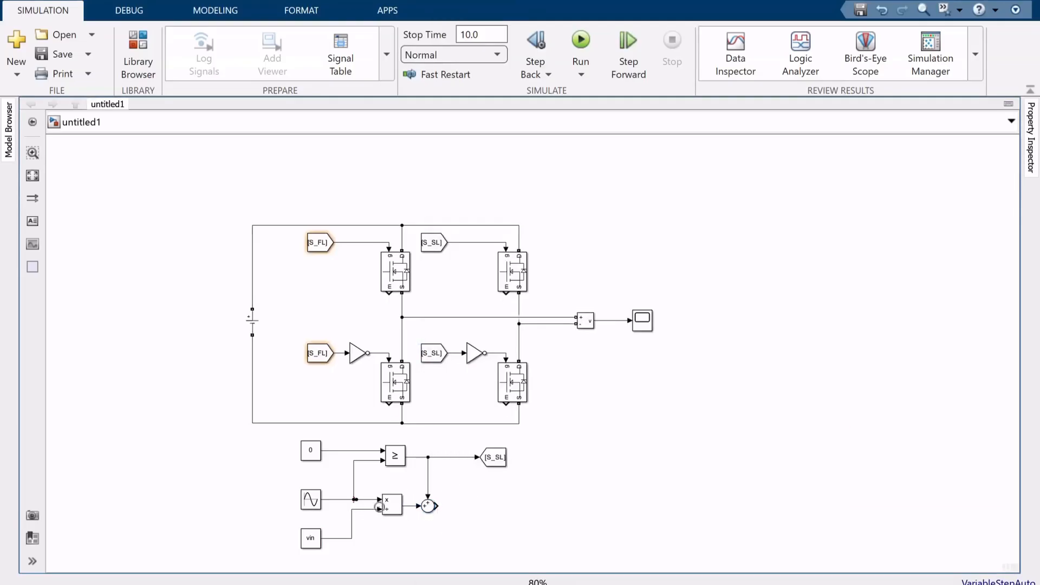
Label the sine wave's output signal vref, extend a line from the Sum block's output and label it D.
left_click(347, 500)
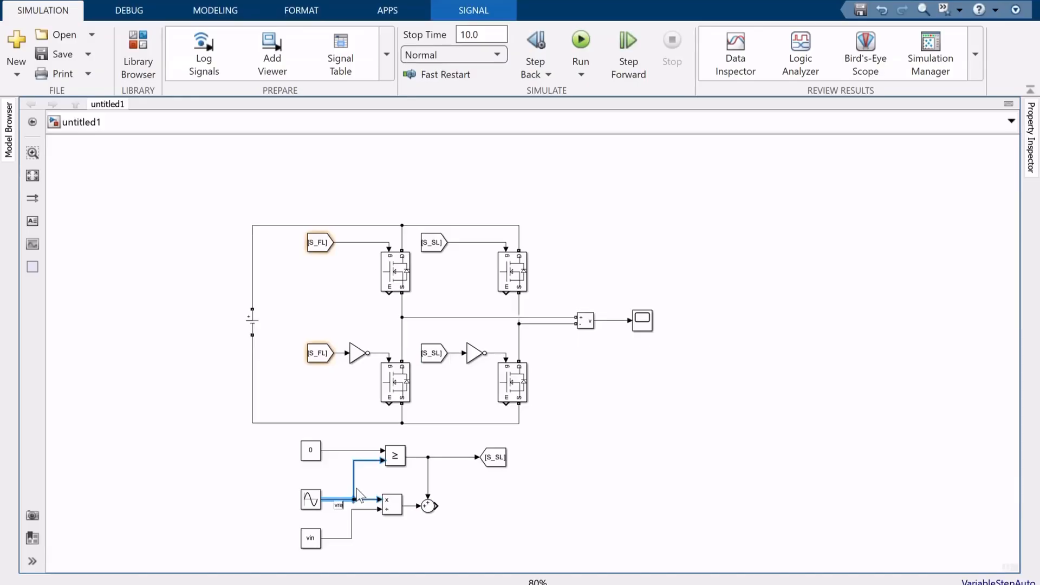
left_click(350, 515)
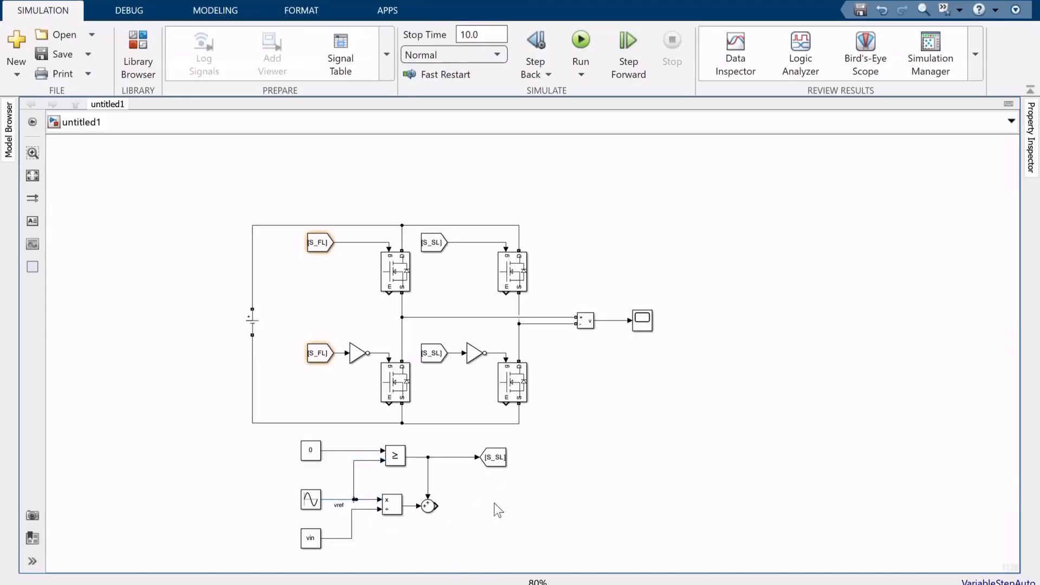
left_click(434, 511)
mouse_move(437, 508)
left_mouse_down()
mouse_move(462, 509)
mouse_move(447, 515)
left_mouse_up()
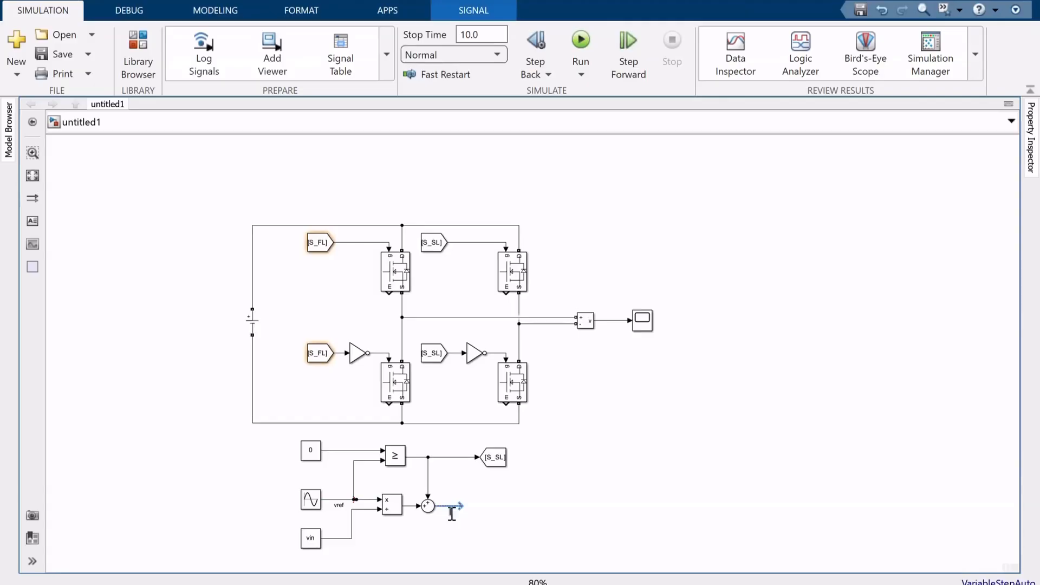
left_click(453, 536)
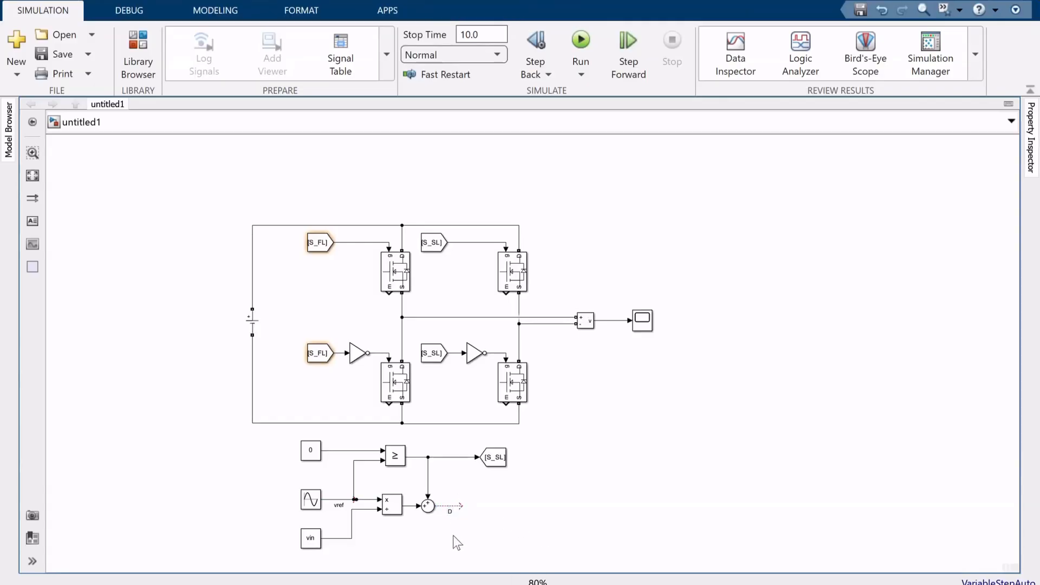
Copy the ≥ relational operator onto the end of the D line and connect a Repeating Sequence block to its second input.
left_click_drag(399, 457, 459, 506)
double_click(462, 489)
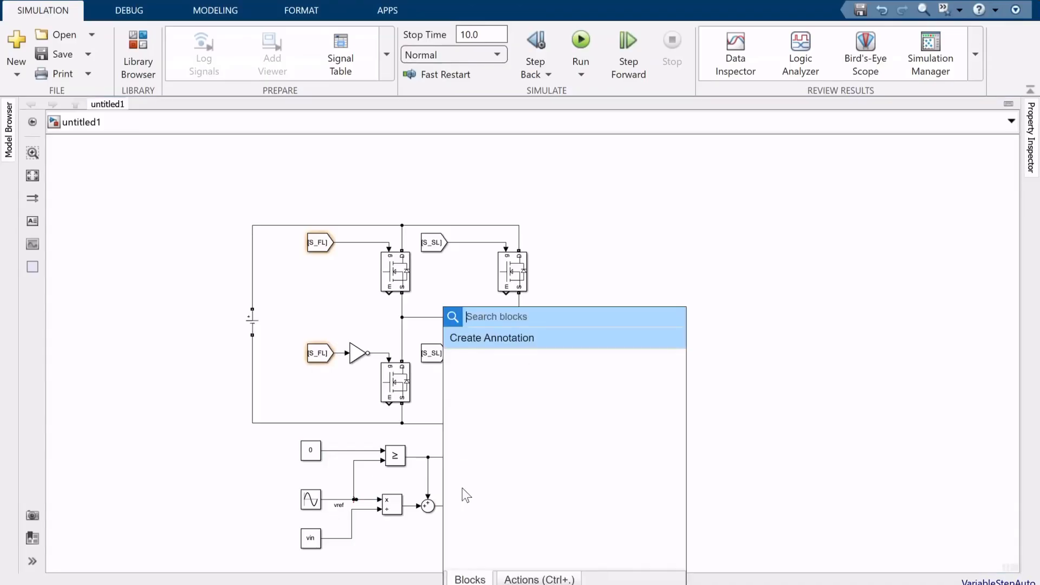
type("repe")
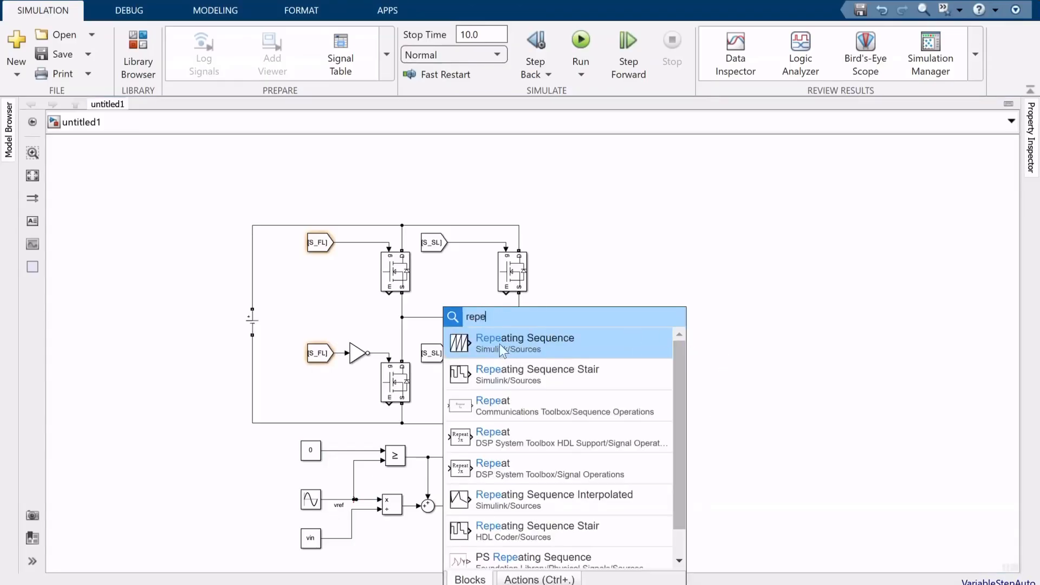
left_click(500, 345)
mouse_move(450, 546)
left_mouse_down()
mouse_move(438, 549)
mouse_move(460, 541)
mouse_move(478, 515)
left_mouse_up()
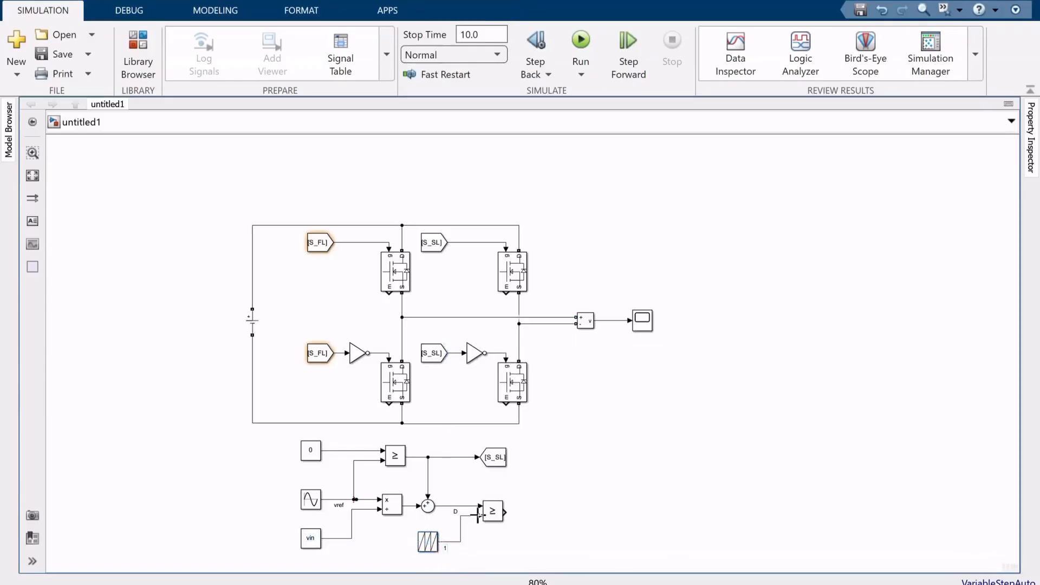
Set the Repeating Sequence block's time values to [0 0.5/fsw 1/fsw].
left_click(428, 549)
double_click(428, 549)
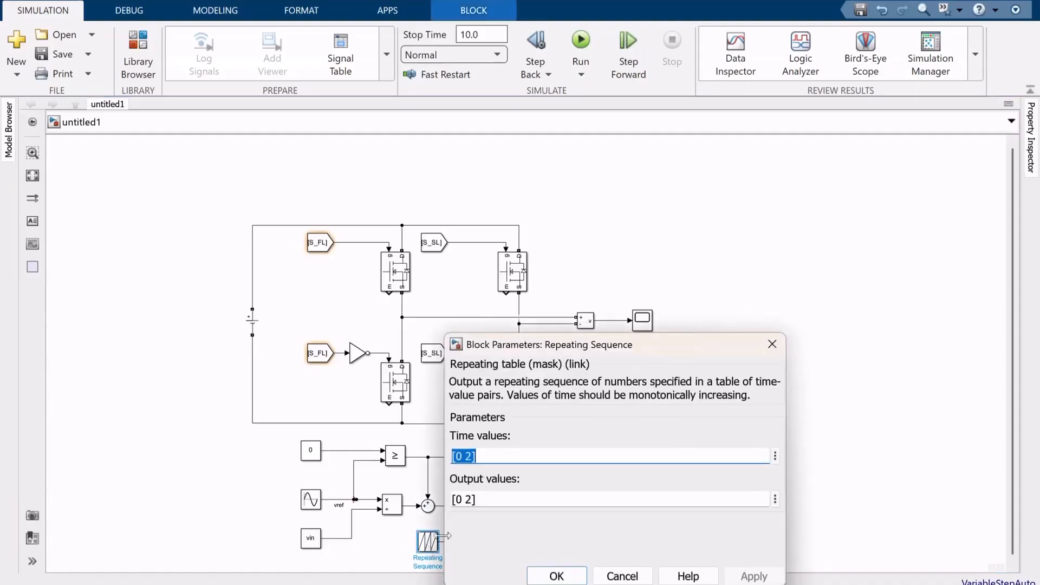
left_click(476, 458)
key("BackSpace")
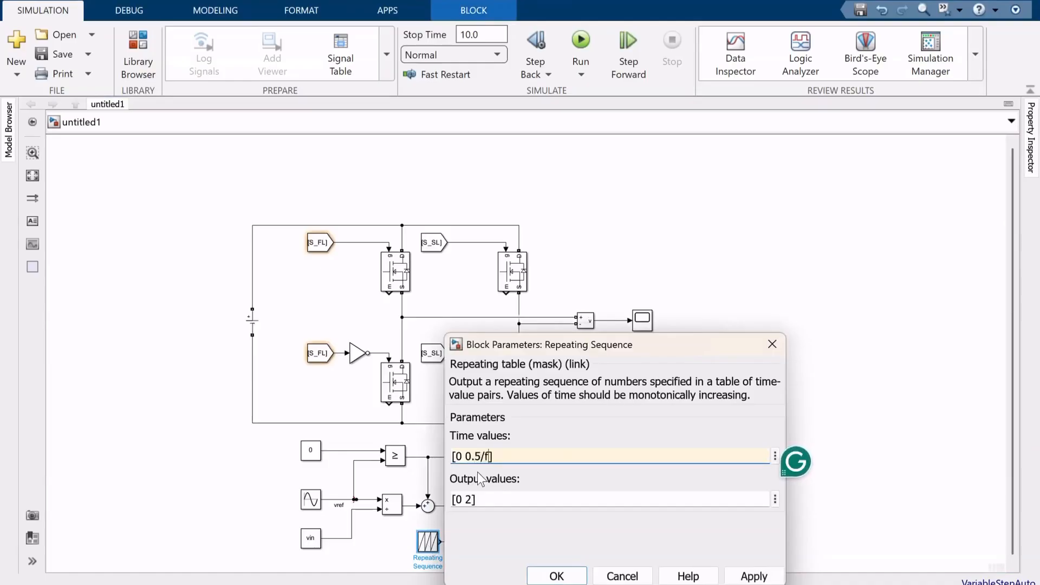
type("0.5/fsw ")
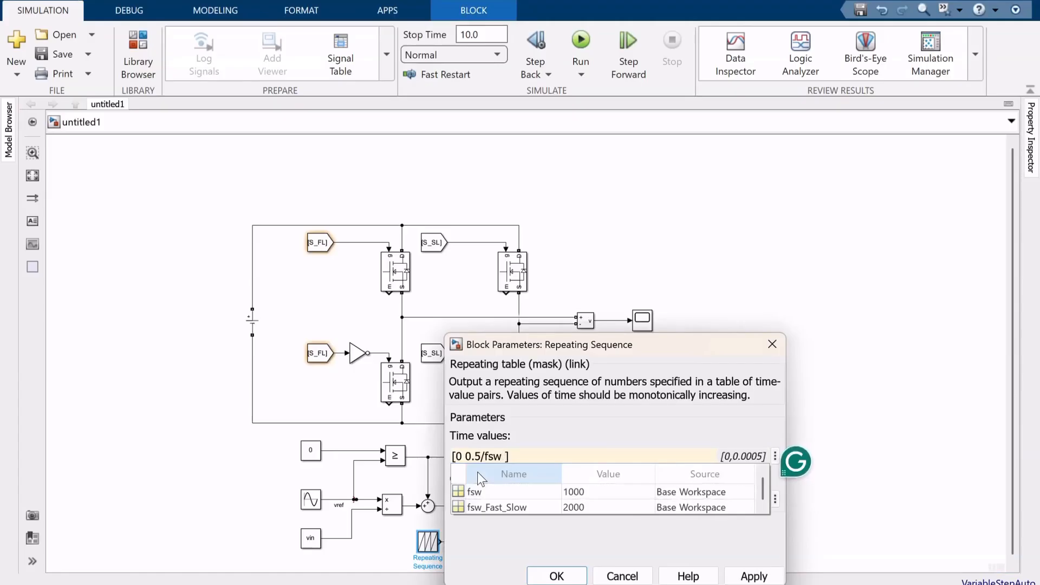
type("1/fsw")
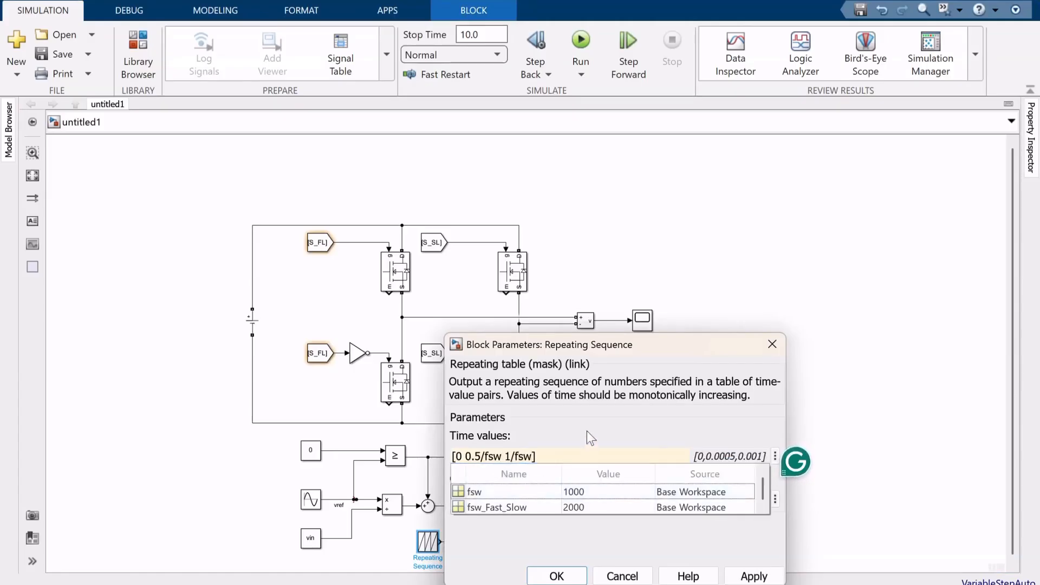
left_click(587, 431)
Set the Repeating Sequence block's output values to [0 1 0] and apply the parameters.
left_click(474, 498)
left_click(474, 499)
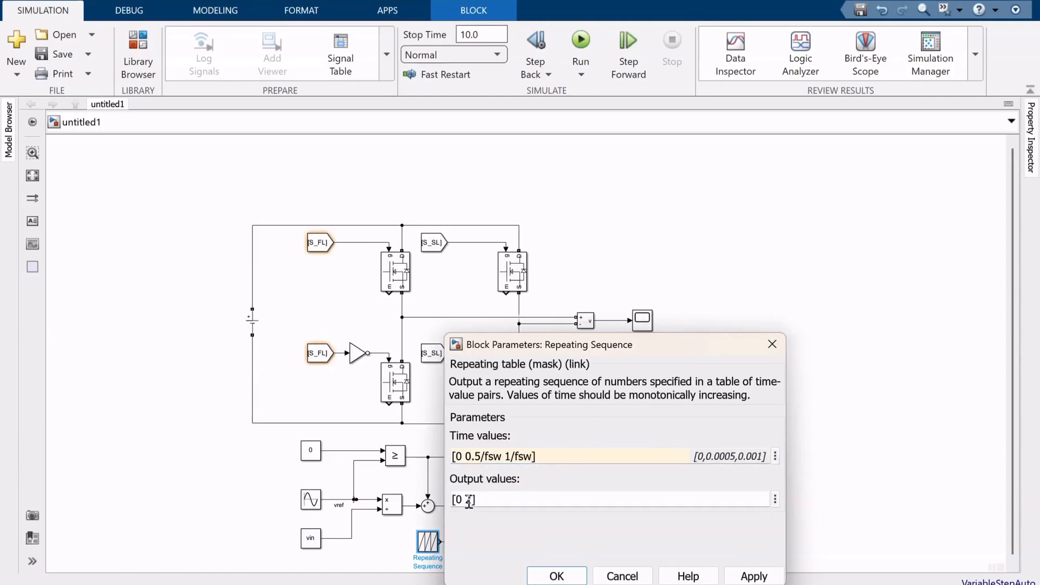
key("BackSpace")
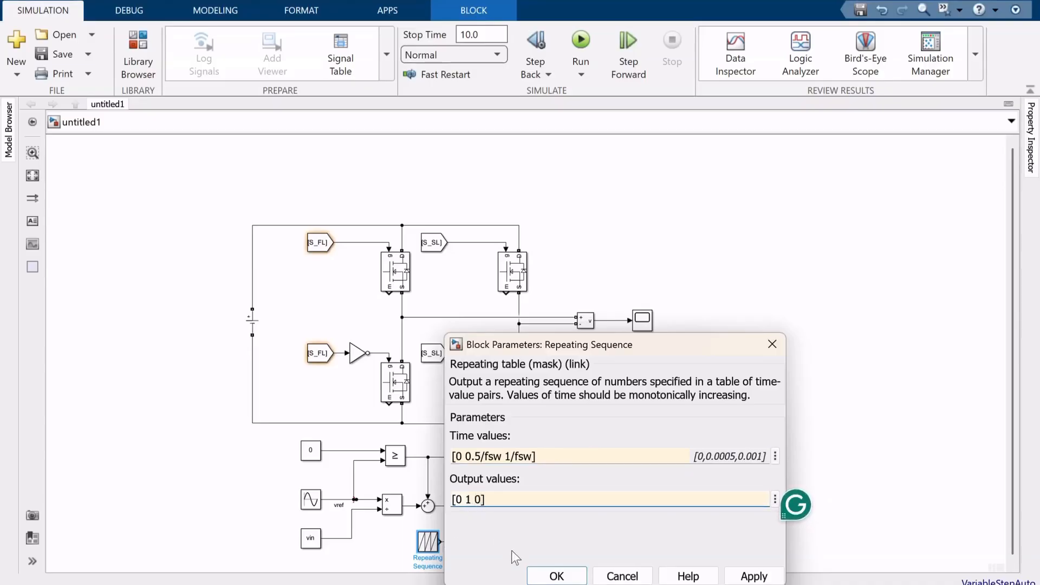
left_click(555, 575)
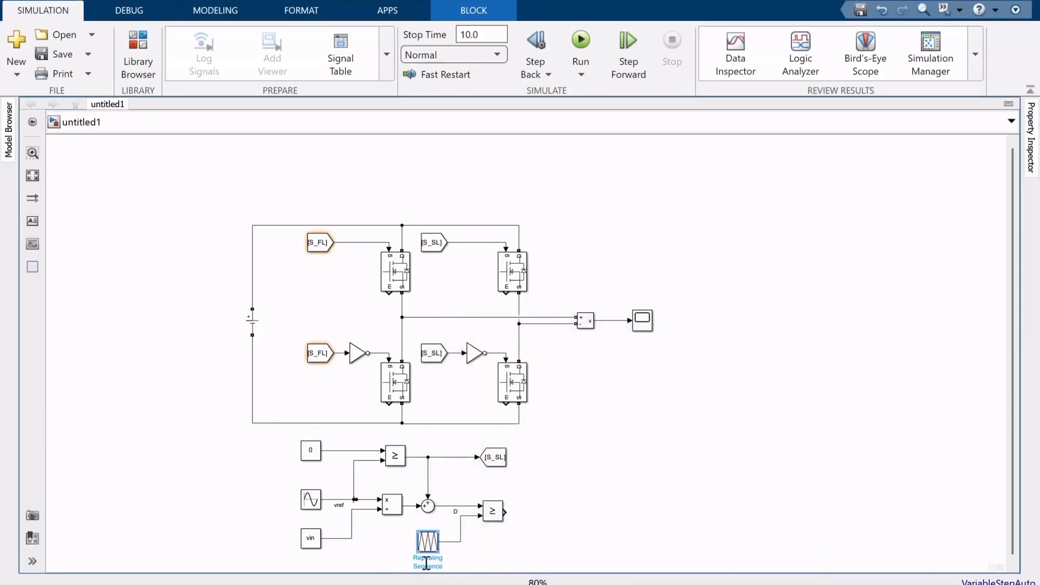
Connect a Goto block with tag S_FL to the second relational operator's output and align the S_SL Goto block above it.
left_click_drag(303, 242, 547, 513)
left_click(531, 512)
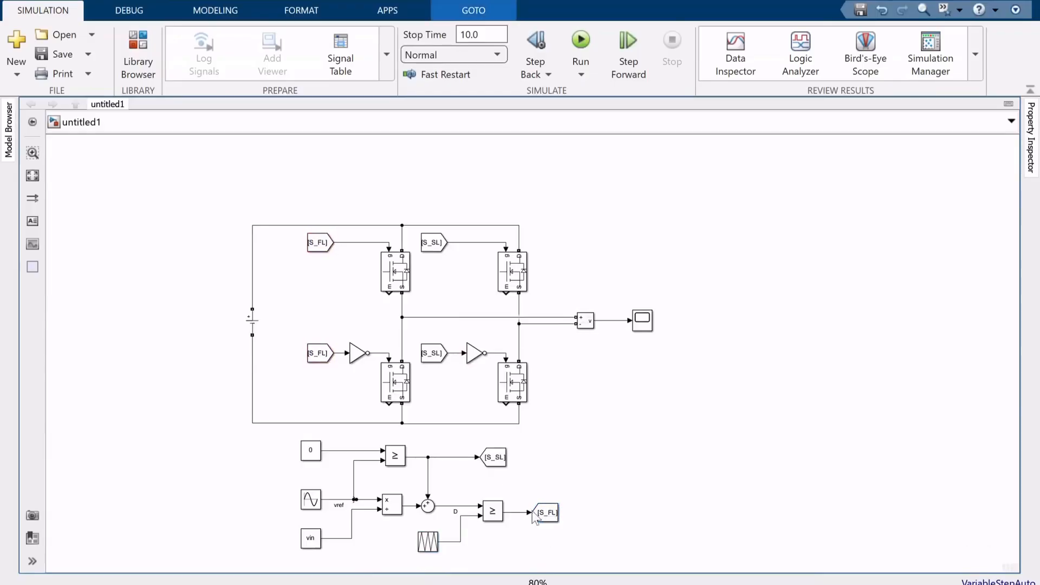
left_click_drag(494, 457, 546, 458)
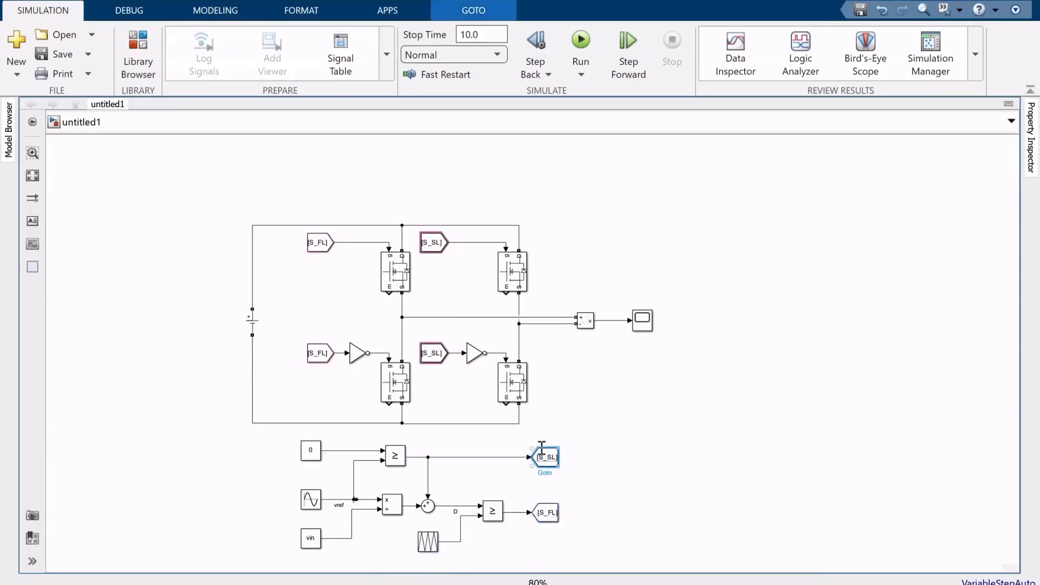
Set the simulation stop time to 0.02 and add a powergui block in the empty area above the scope.
left_click(476, 35)
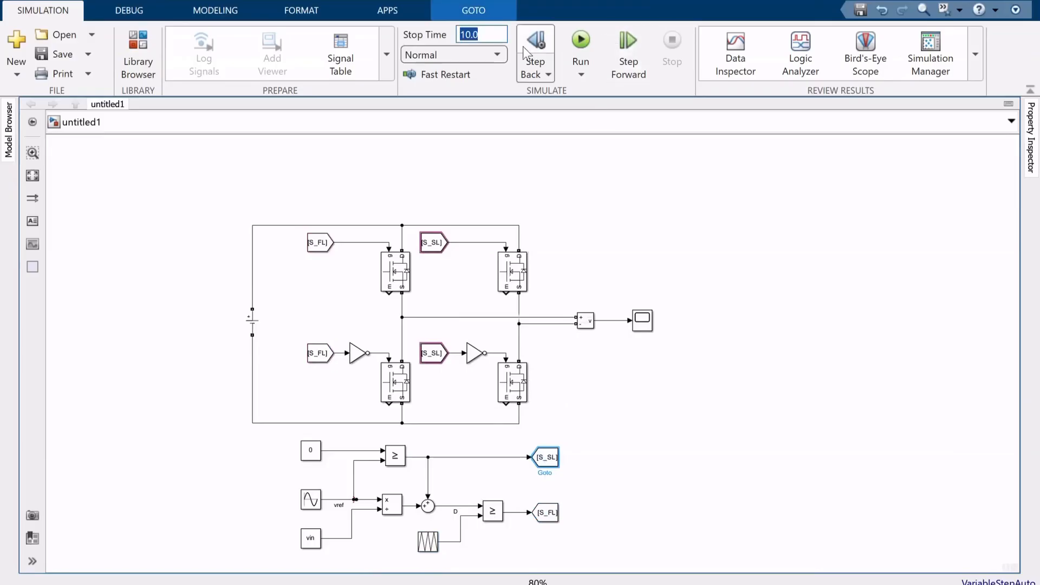
type("0.02")
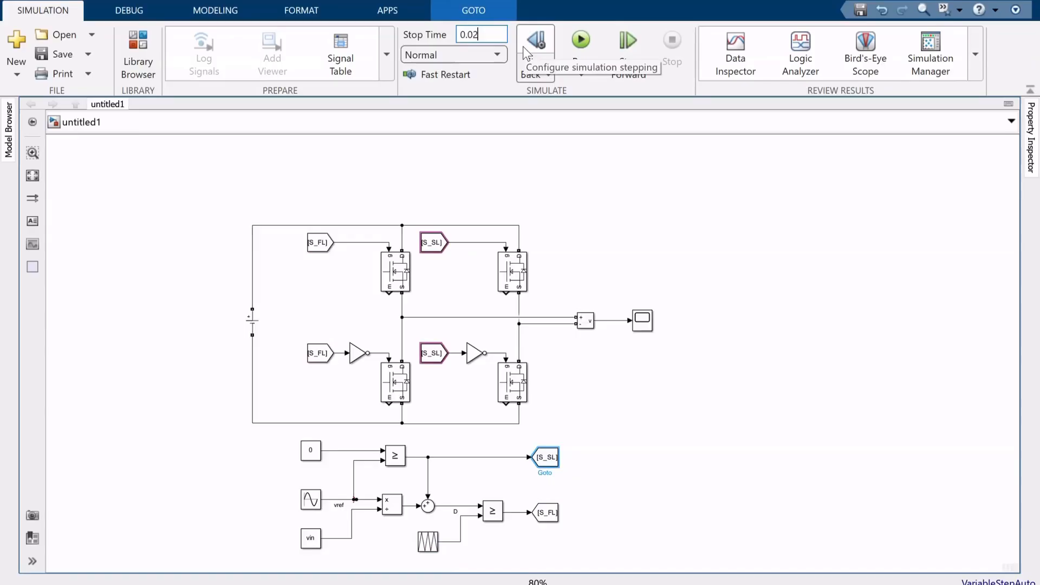
double_click(622, 212)
type("gui")
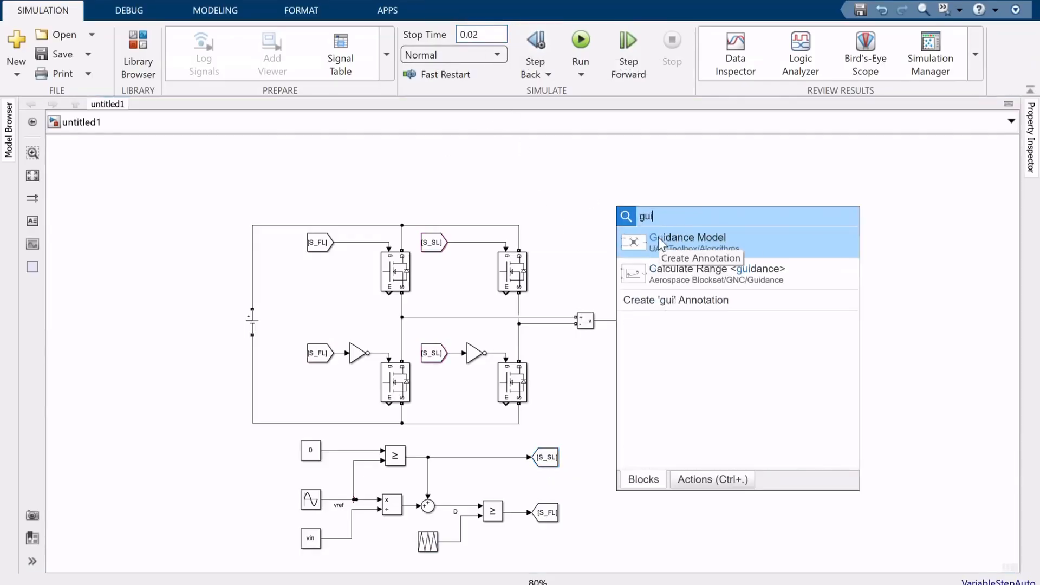
key("BackSpace")
key("BackSpace")
key("BackSpace")
type("power")
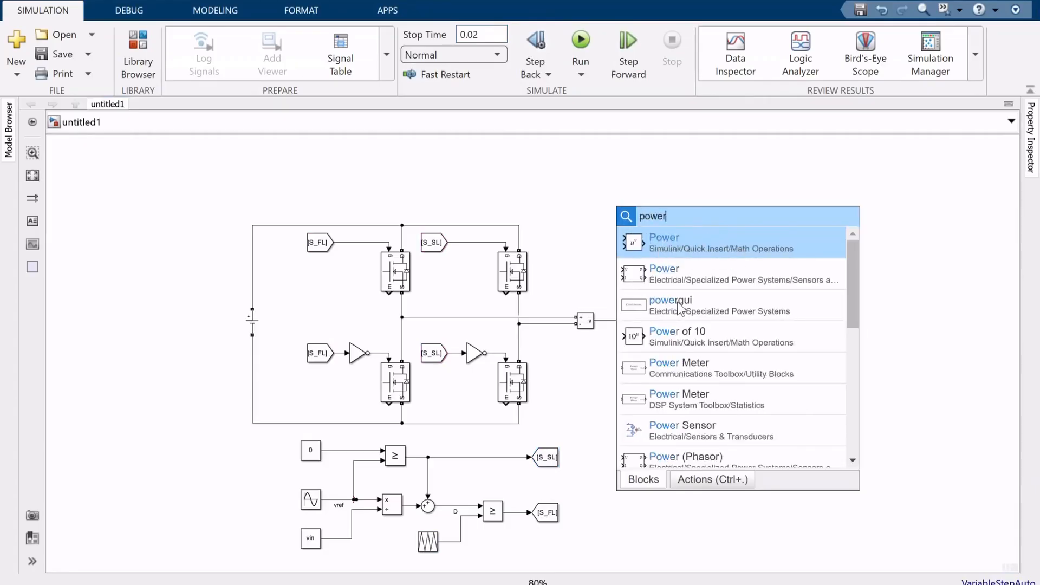
left_click(673, 305)
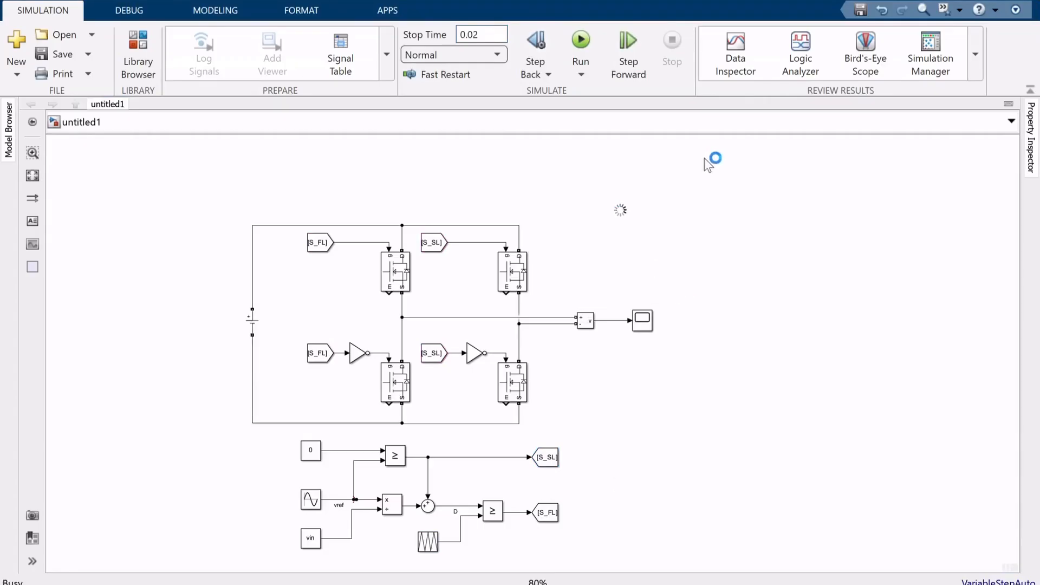
left_click_drag(630, 221, 711, 221)
Configure powergui with the Discrete simulation type and a sample time of 1e-6 s.
double_click(686, 214)
left_click(504, 72)
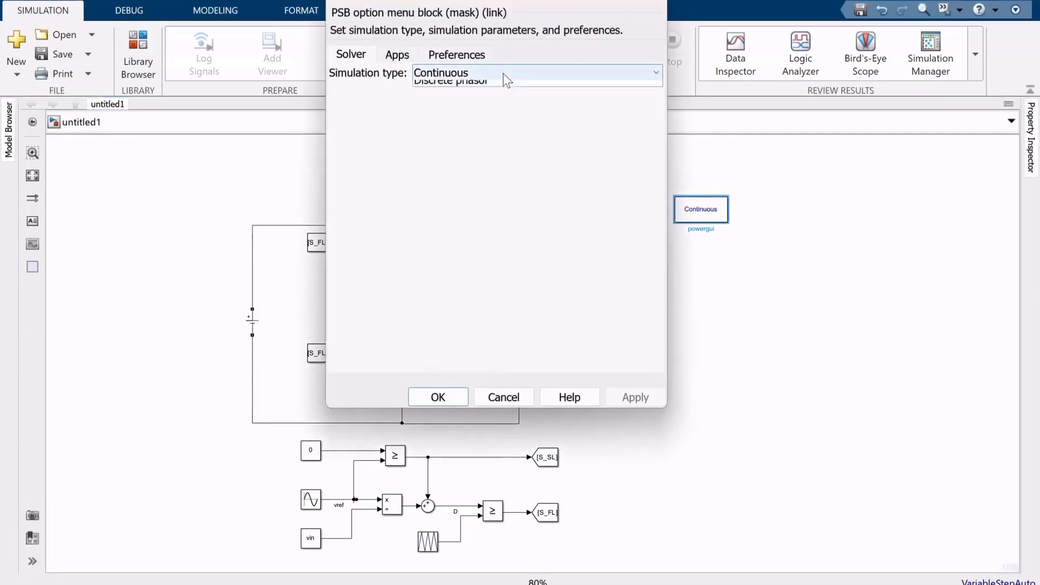
left_click(460, 101)
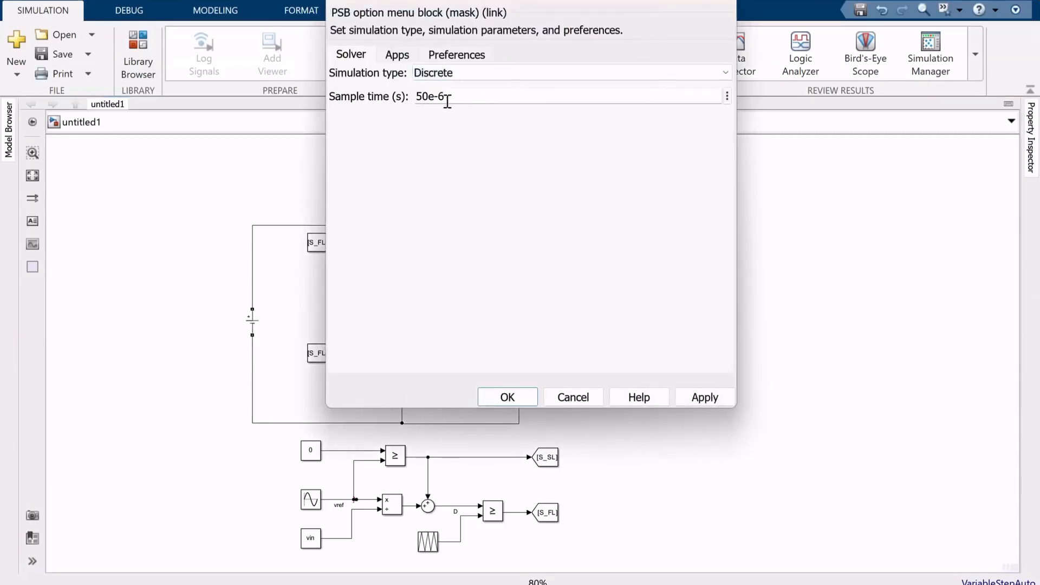
left_click(430, 97)
key("BackSpace")
key("BackSpace")
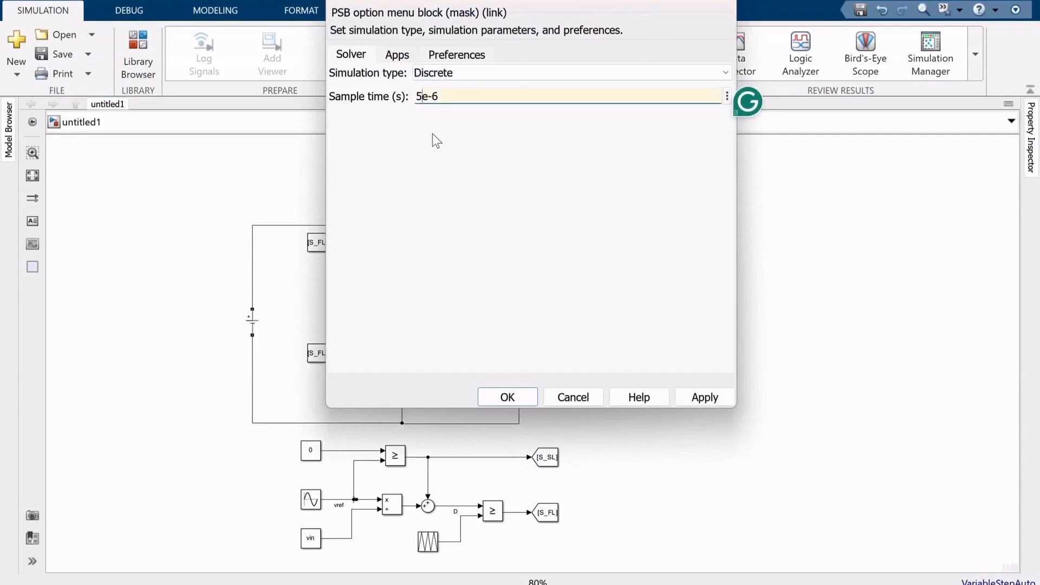
type("1")
left_click(515, 397)
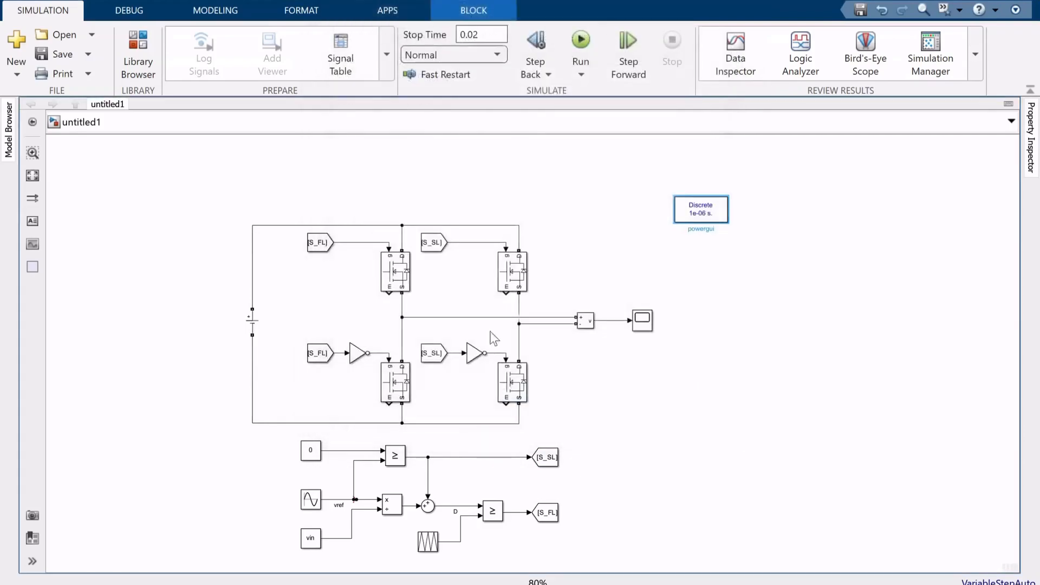
Run the simulation and examine the inverter's output voltage waveform in the scope.
left_click(581, 41)
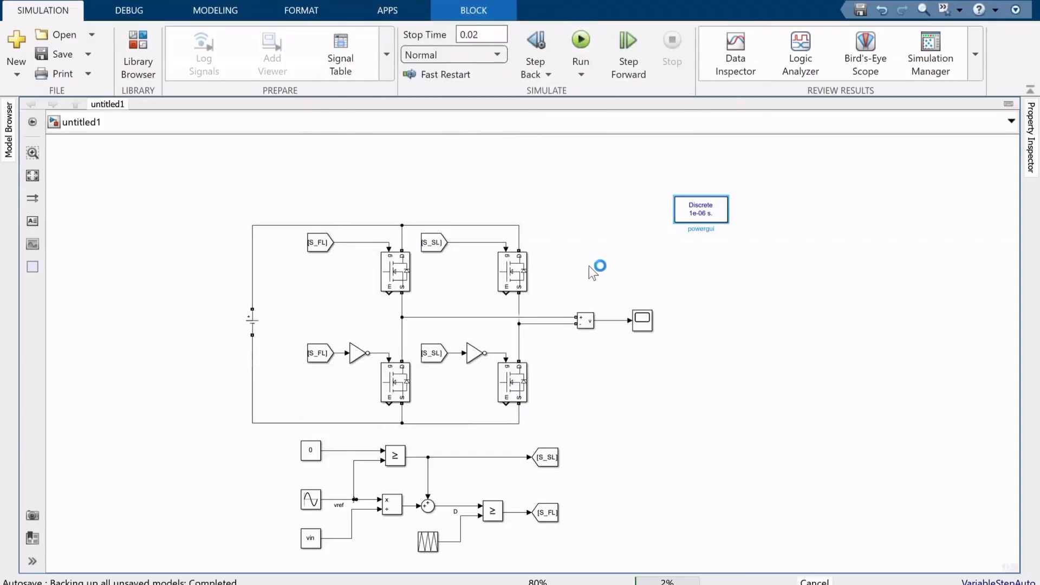
double_click(644, 319)
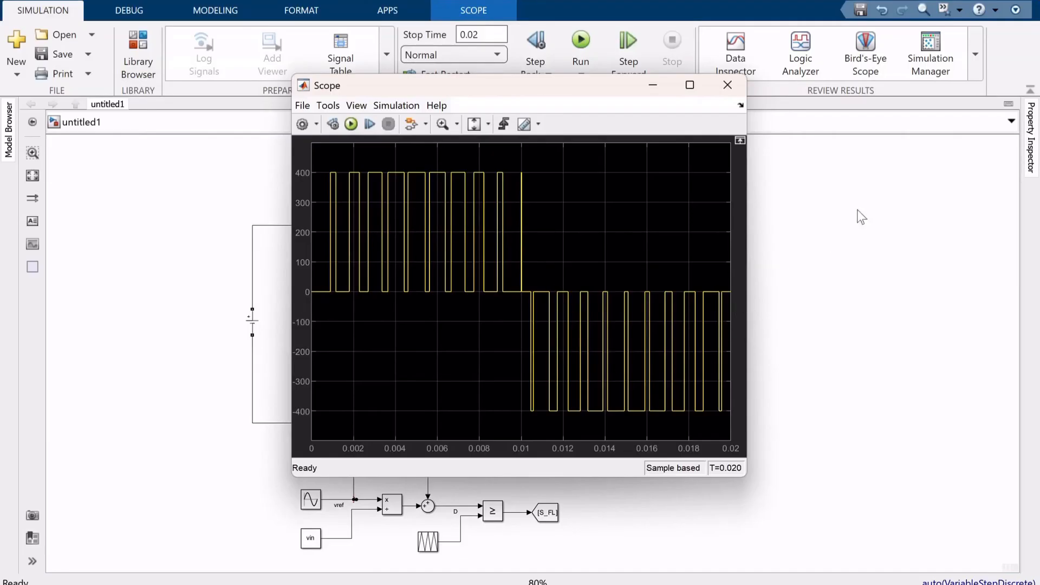
left_click(788, 213)
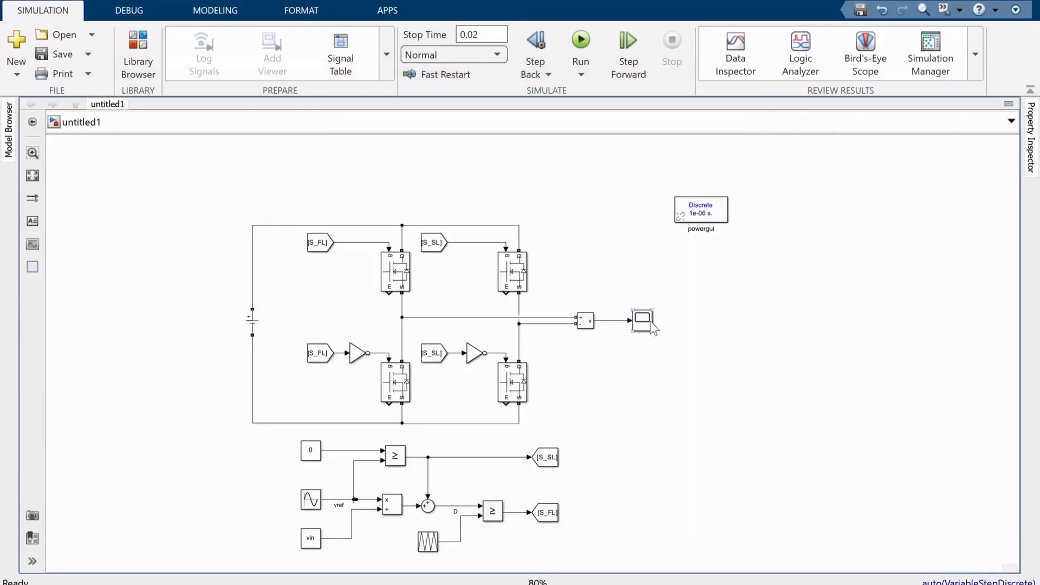
Add a Moving Average block fed by the bridge voltage measurement and connect its Mean output to a second scope input.
double_click(612, 362)
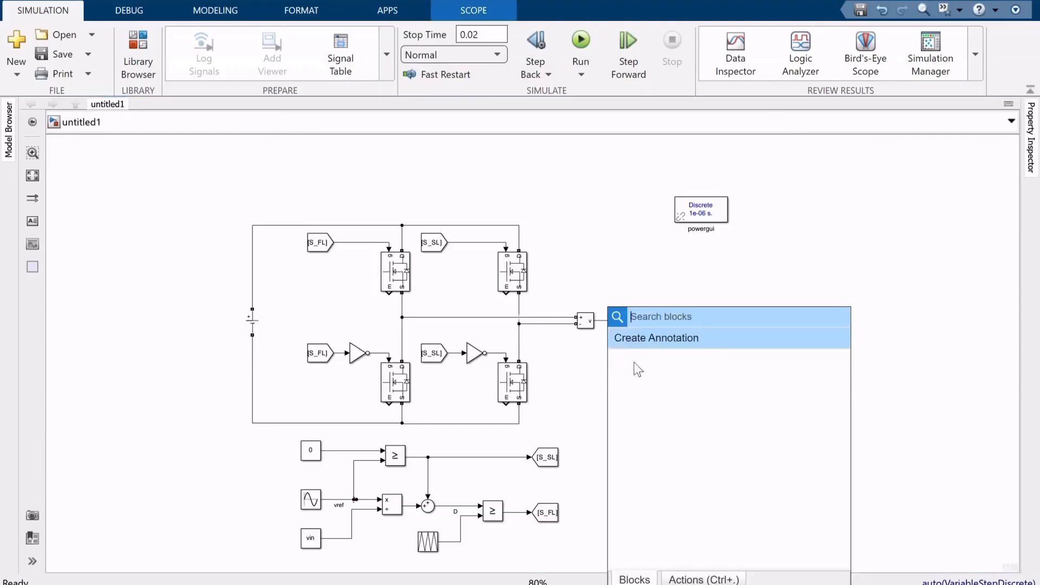
type("aver")
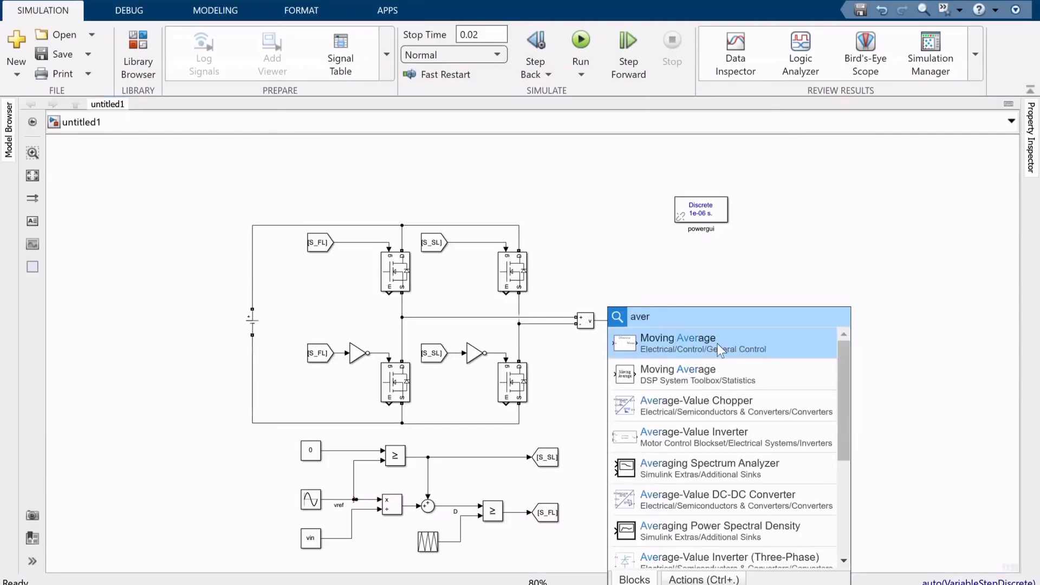
left_click(718, 343)
left_click_drag(660, 366, 690, 326)
Set the Moving Average block's fundamental frequency to 2*fsw.
double_click(631, 369)
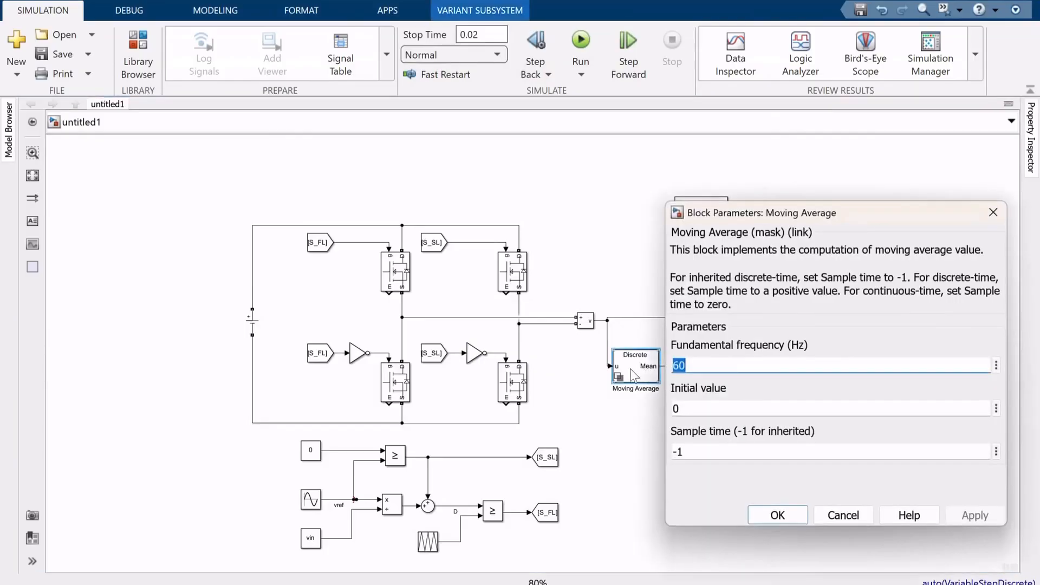
key("BackSpace")
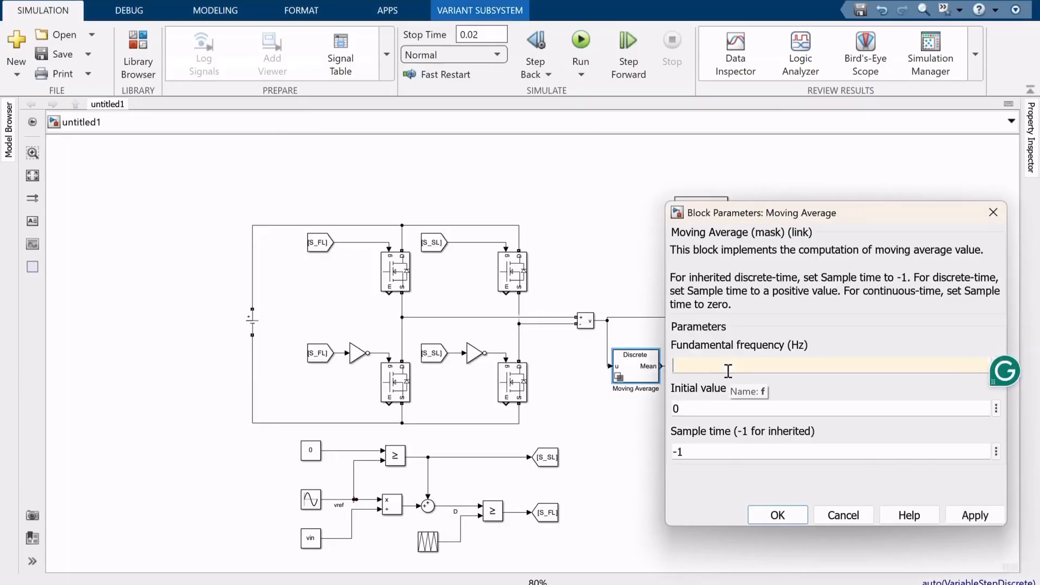
type("2")
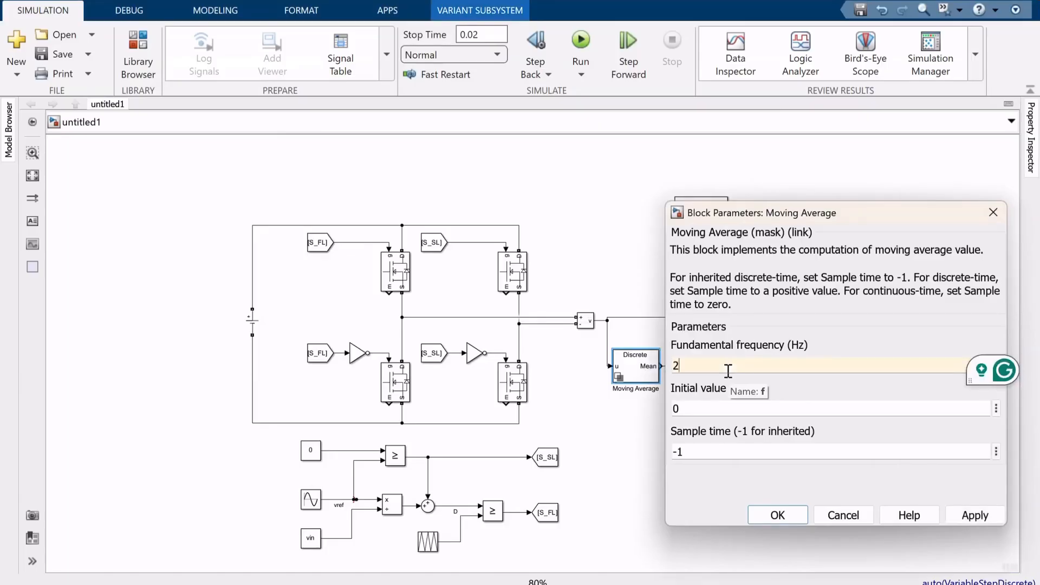
type("*fsw")
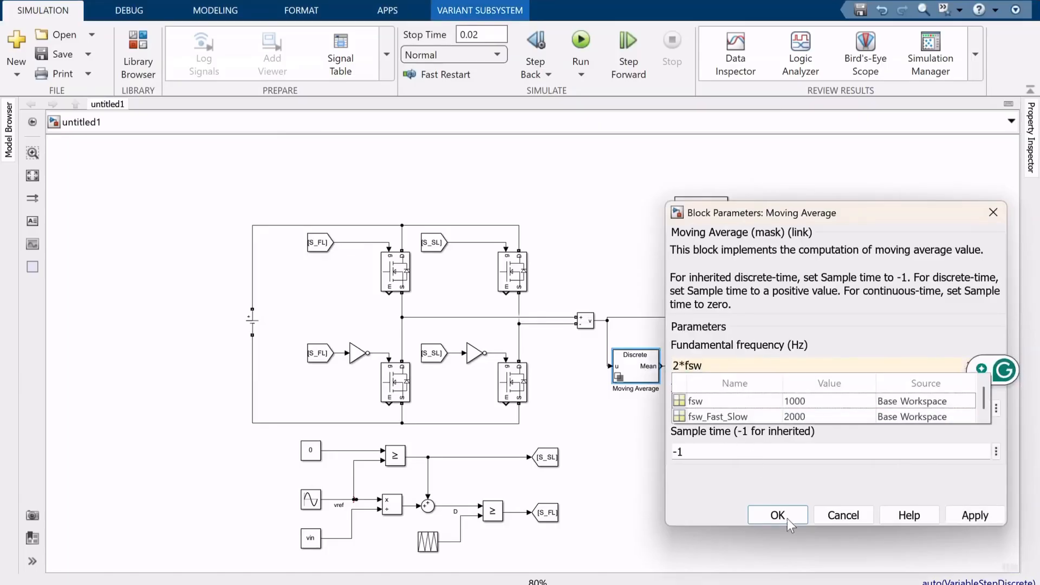
left_click(787, 518)
Run the simulation and compare the averaged voltage with the switched output voltage in the scope.
key("ctrl+t")
double_click(700, 320)
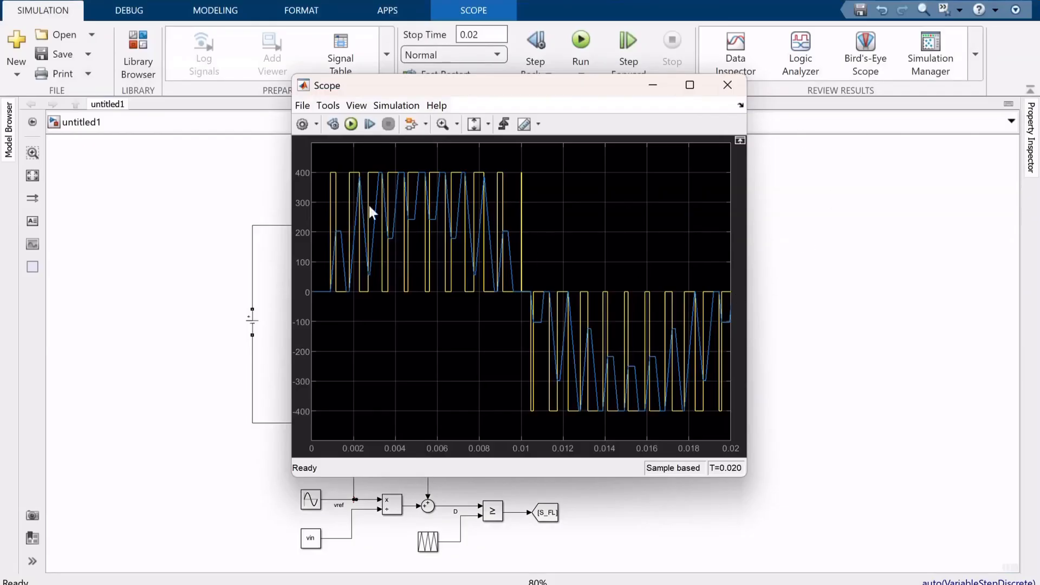
left_click(840, 317)
Insert a copy of the Moving Average block in series between the first one and the scope, and rerun the simulation to view the result.
left_click_drag(699, 327, 743, 327)
left_click_drag(674, 345, 719, 344)
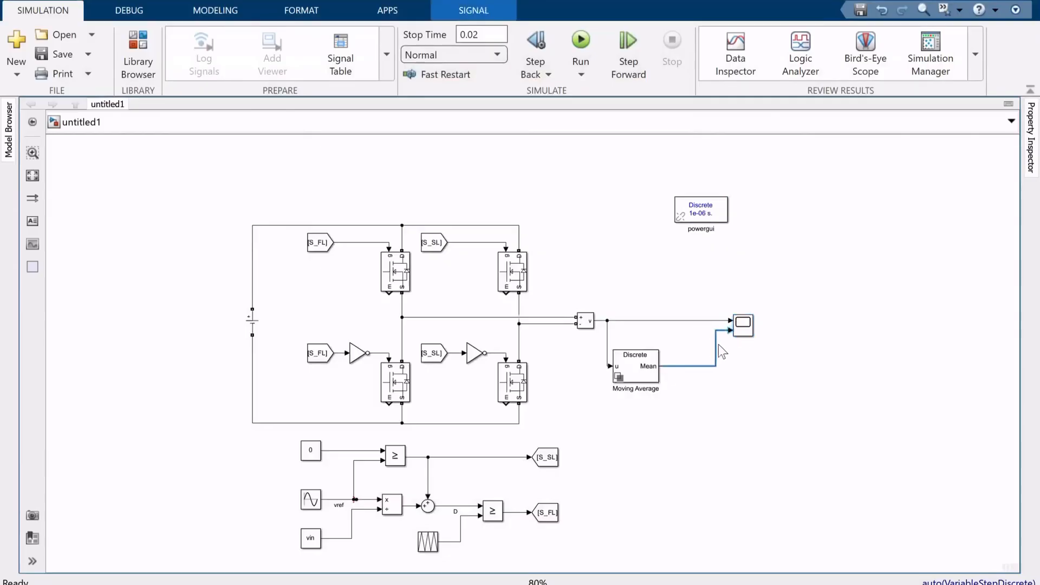
left_click_drag(647, 369, 694, 367)
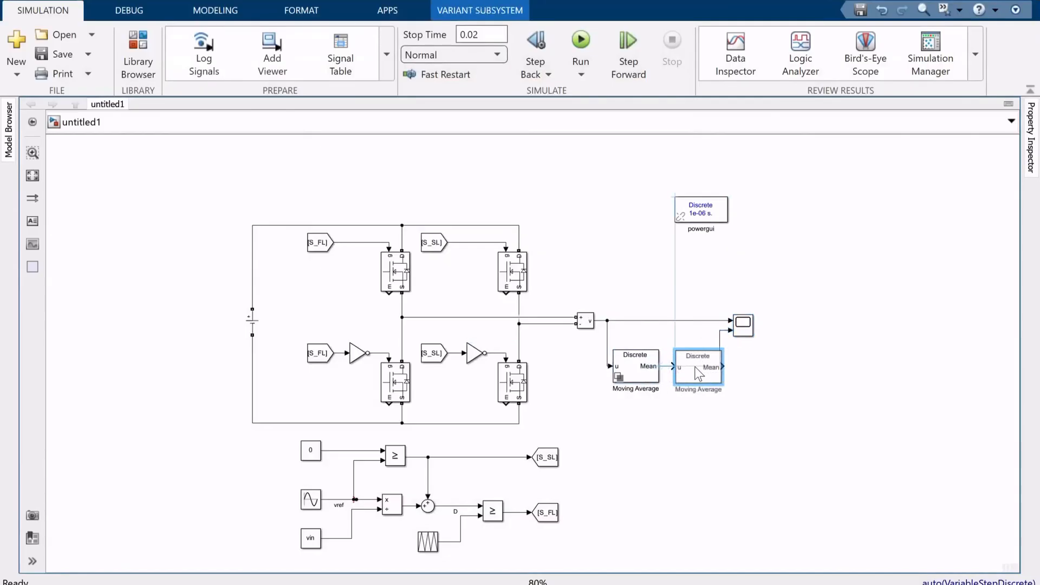
left_click_drag(746, 329, 708, 365)
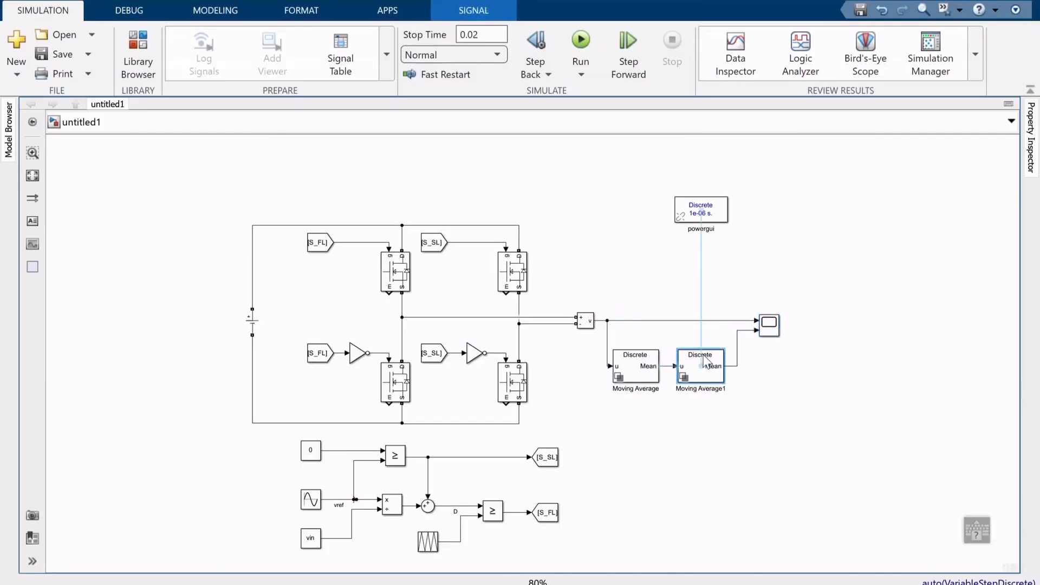
left_click(748, 404)
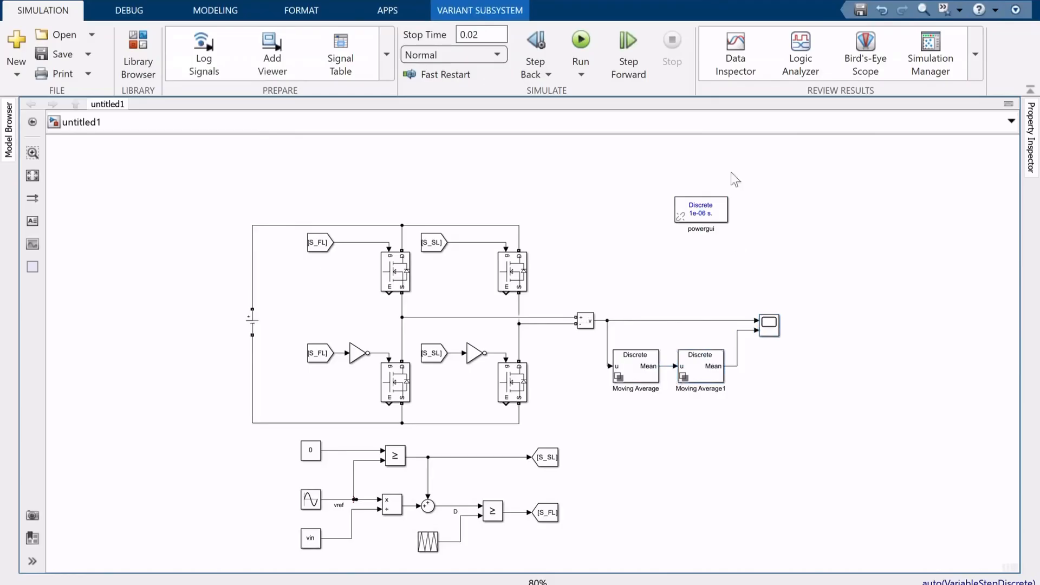
left_click(581, 44)
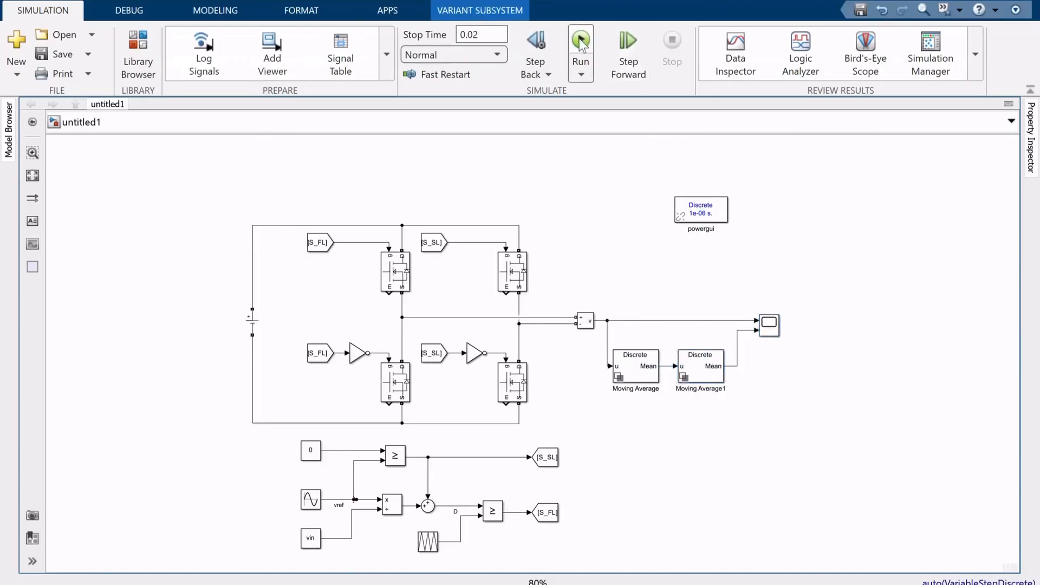
double_click(769, 328)
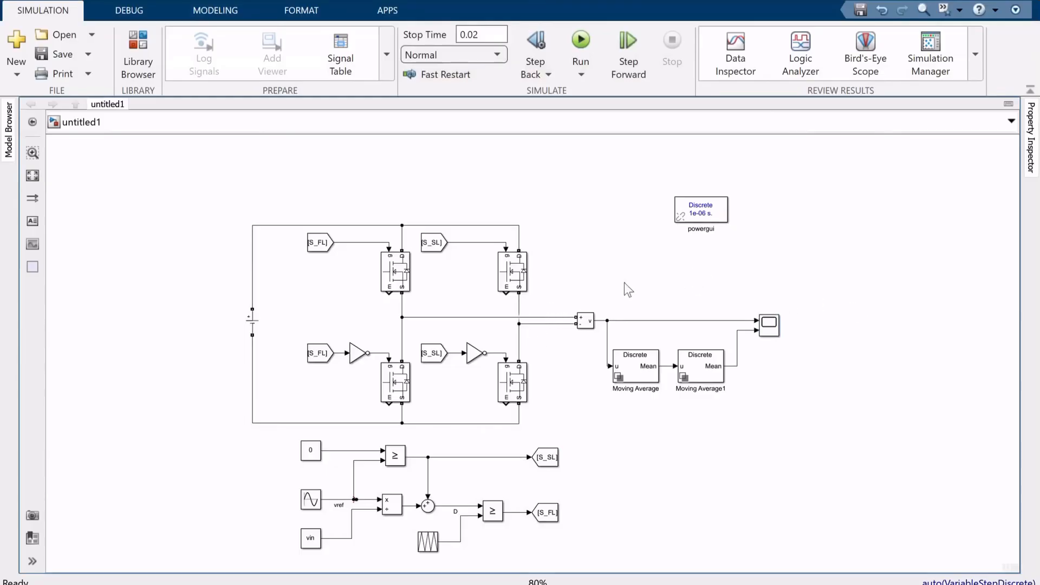
Add a Series RLC Branch block in the free area below powergui.
double_click(704, 266)
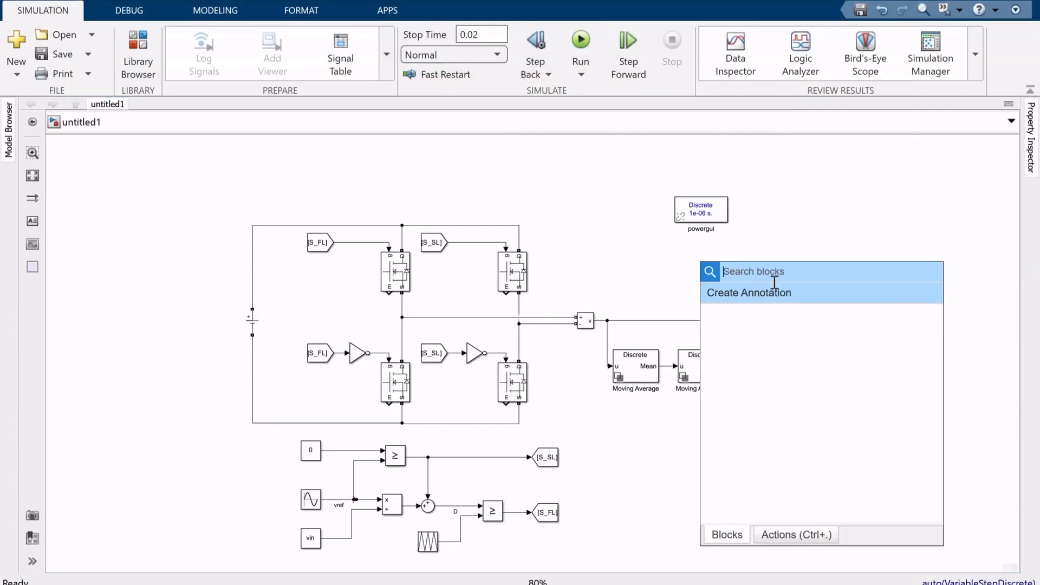
type("inde")
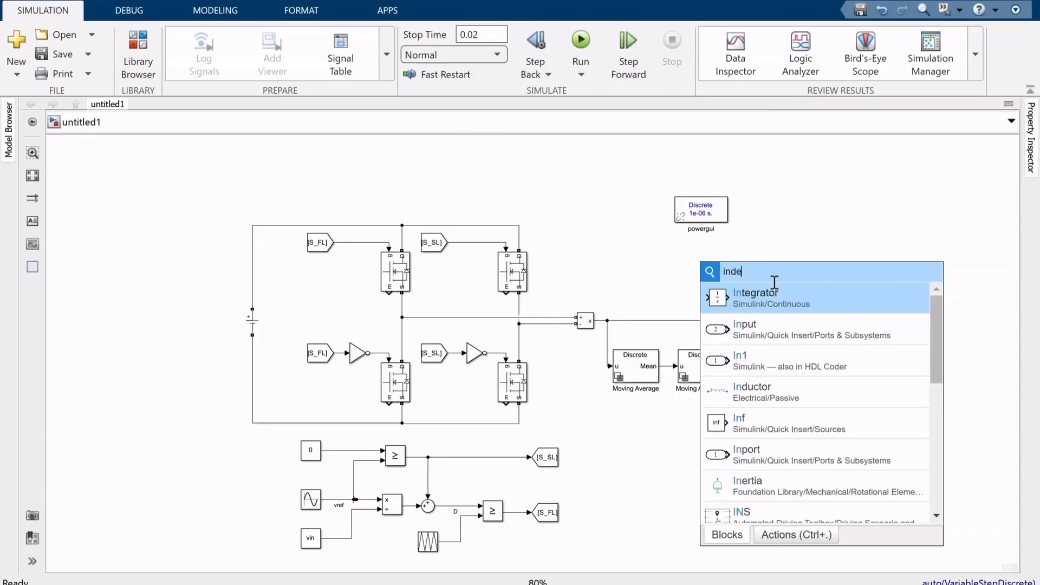
key("BackSpace")
key("BackSpace")
key("BackSpace")
key("BackSpace")
type("r")
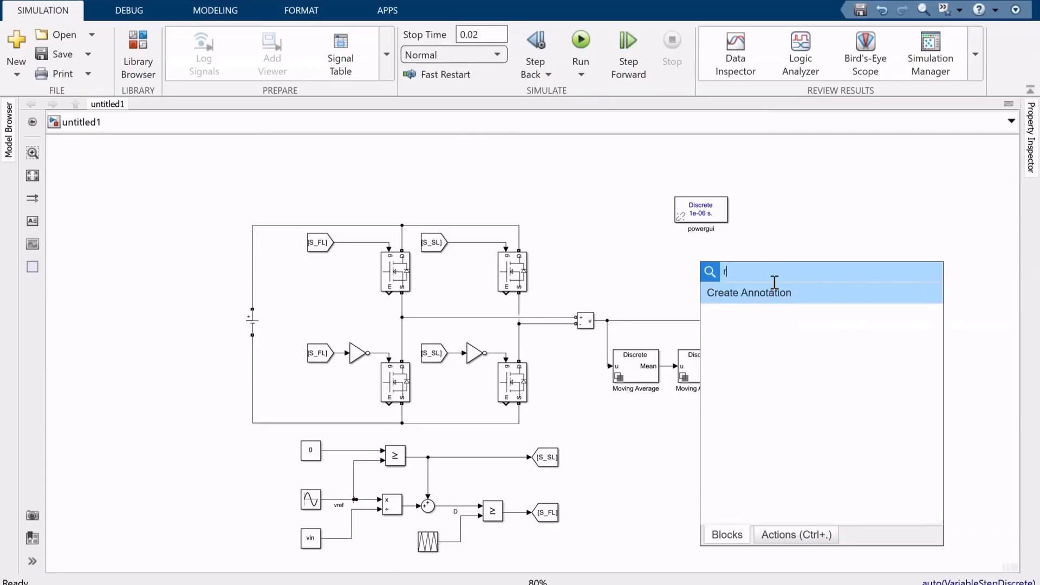
type("lc")
left_click(785, 301)
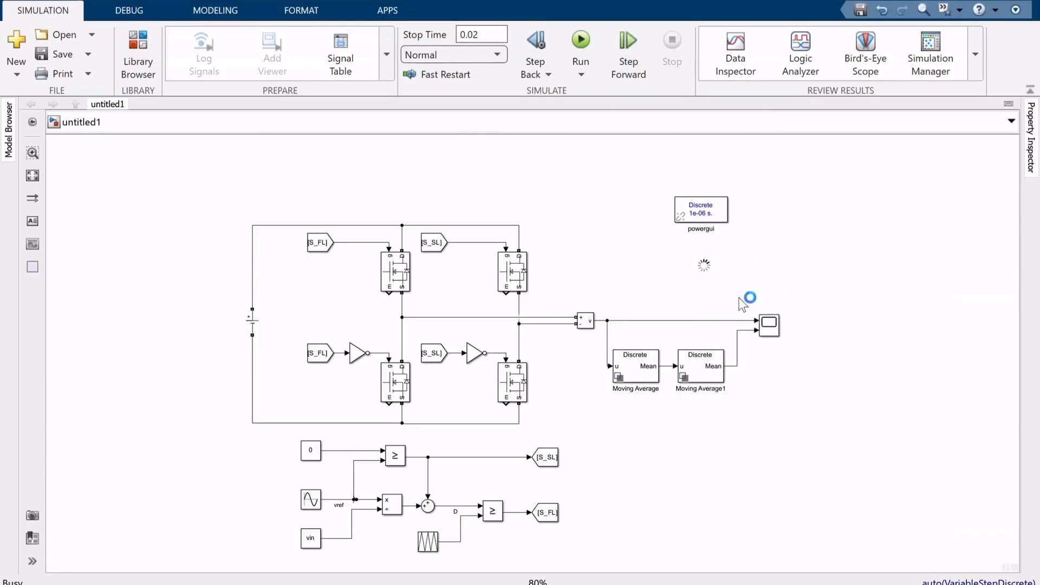
left_click_drag(708, 271, 708, 288)
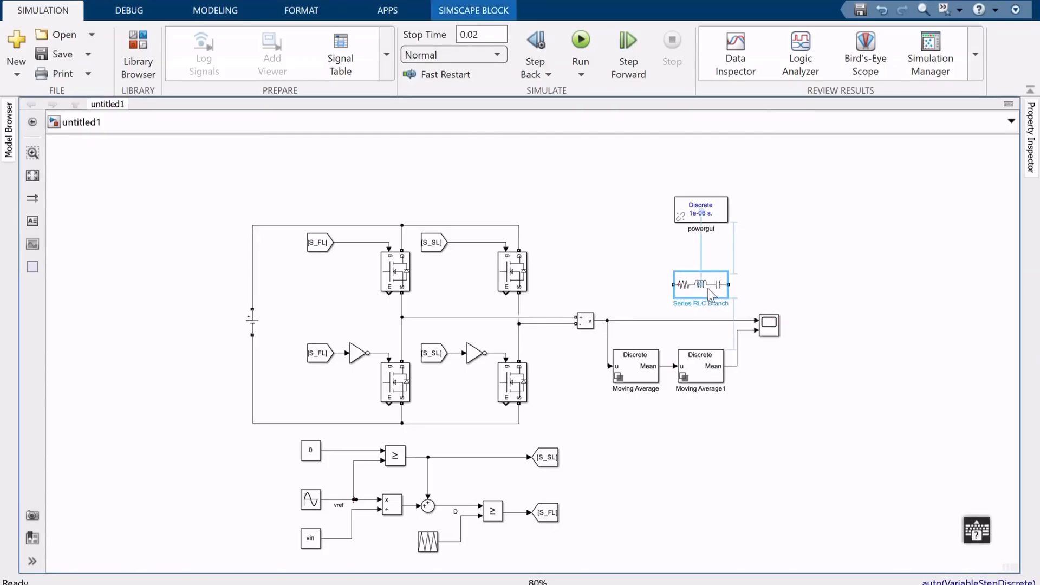
Set the Series RLC Branch type to L and wire its input end to the midpoint of the S_FL leg.
double_click(707, 291)
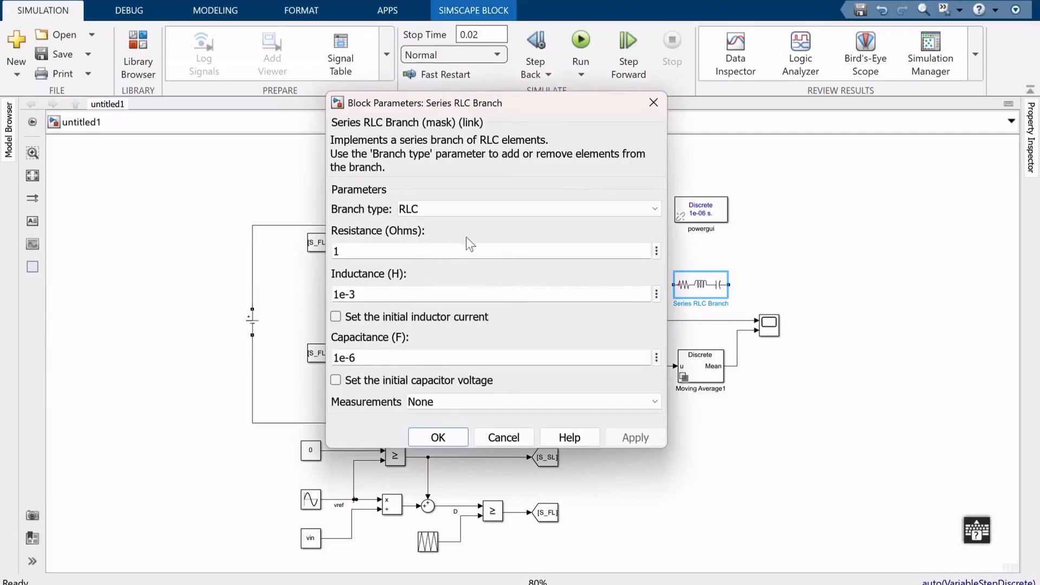
left_click(463, 208)
left_click(424, 251)
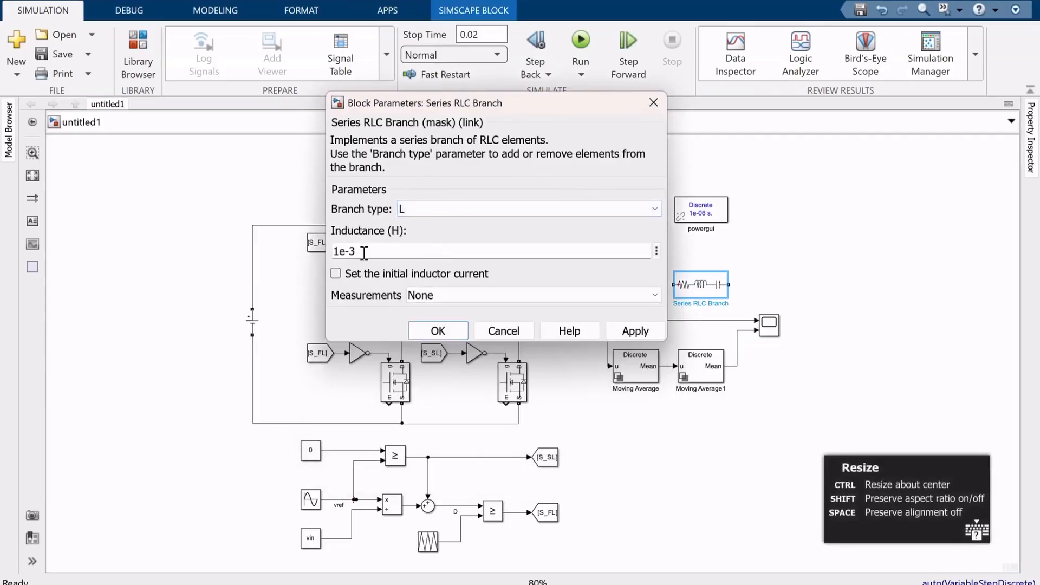
left_click(430, 331)
left_click_drag(703, 293, 402, 301)
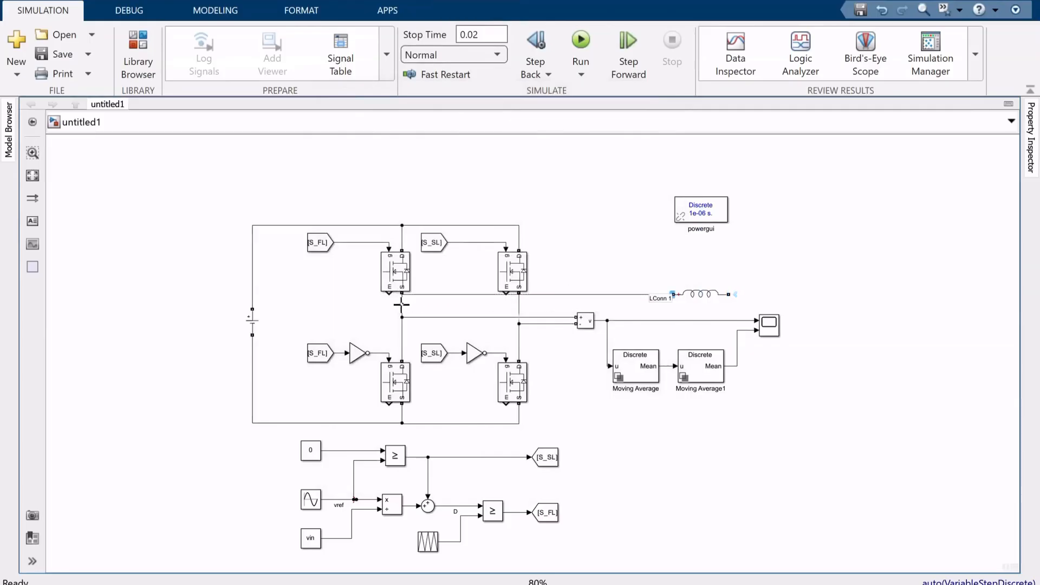
left_click(430, 300)
Place a vertically rotated copy of the inductor beyond the scope and set it to branch type C with a capacitance of 100e-6 F.
left_click_drag(695, 297, 813, 340)
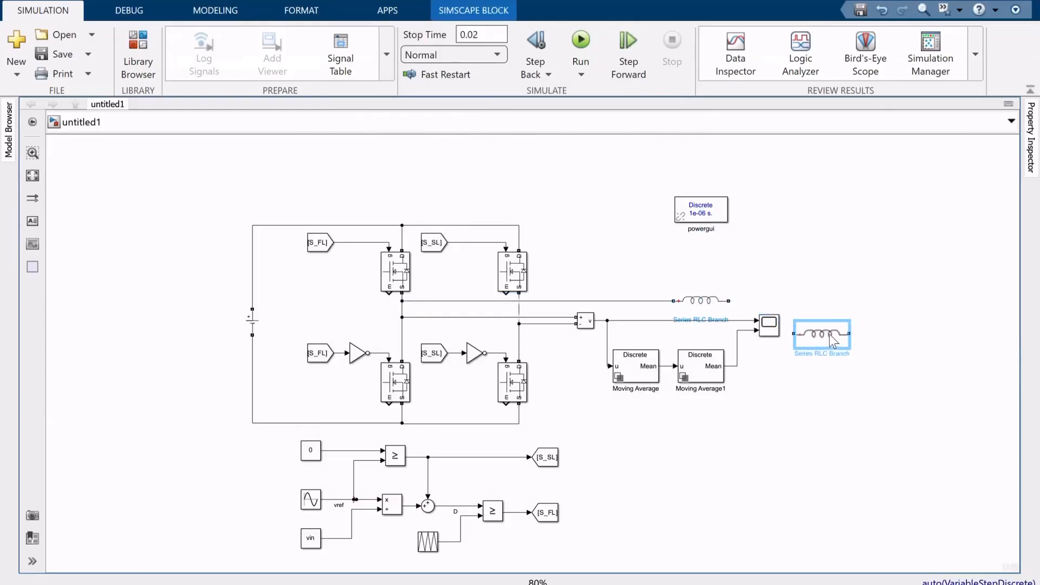
key("ctrl+r")
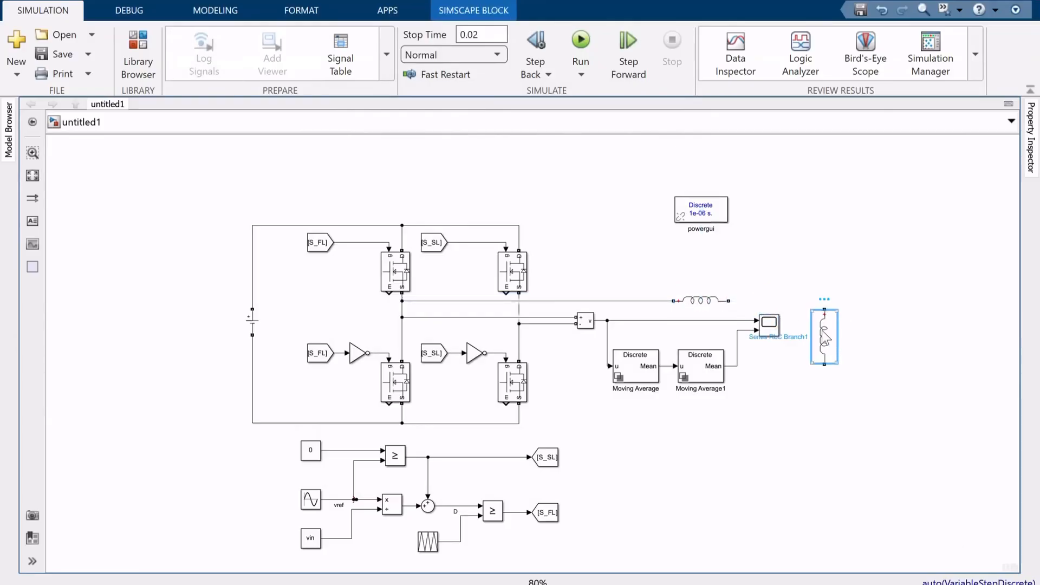
double_click(826, 337)
left_click(584, 314)
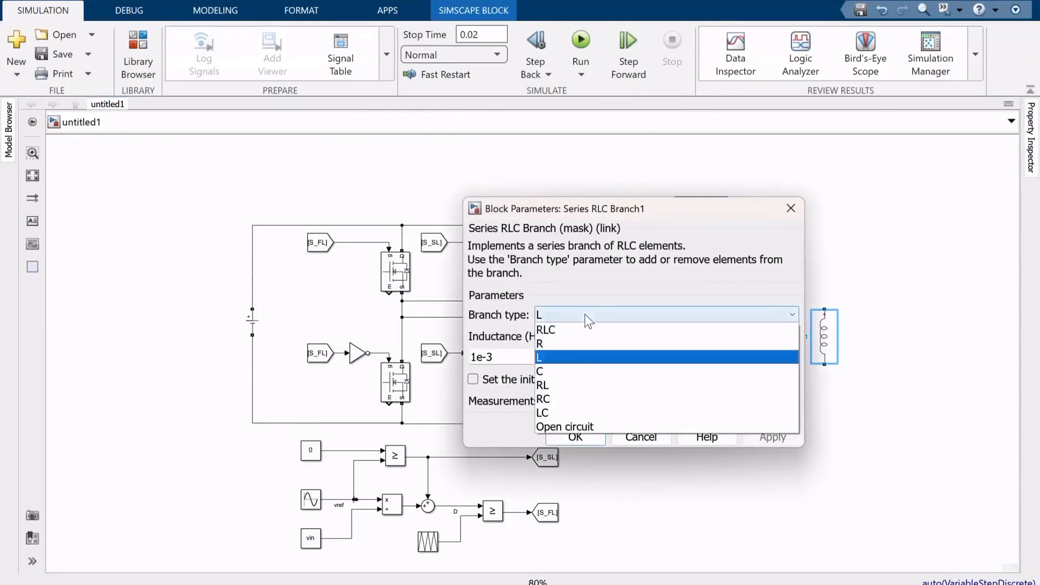
left_click(552, 371)
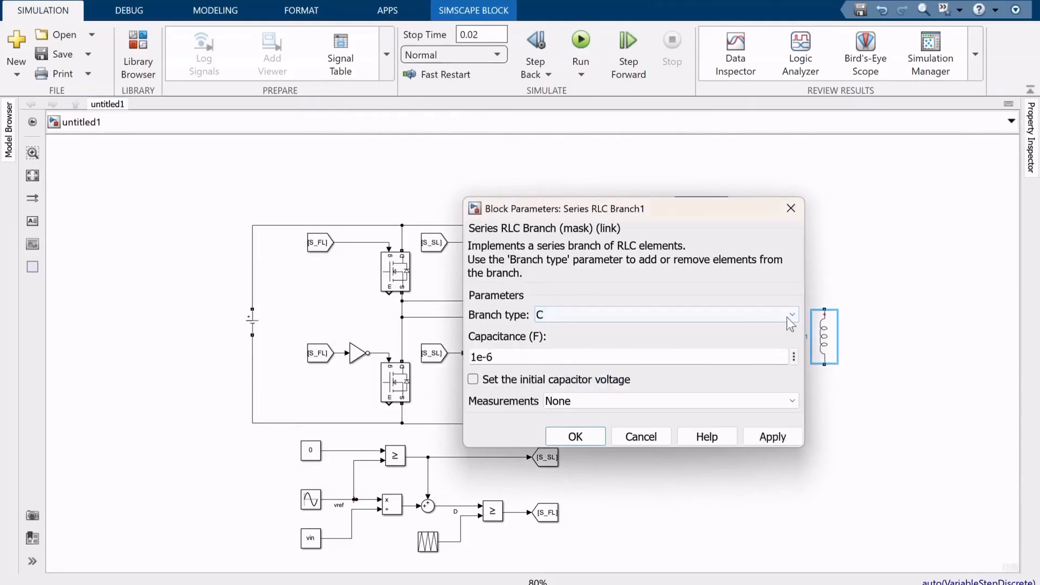
double_click(479, 359)
left_click(479, 359)
type("00")
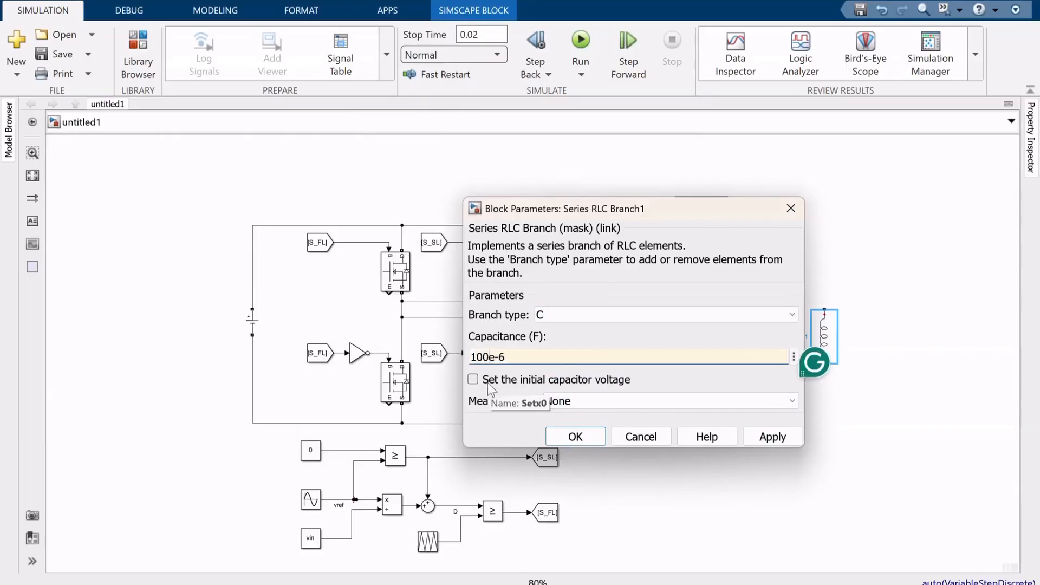
key("Return")
Wire the capacitor between the inductor's output and the S_SL leg midpoint, routing the return line clear of the lower switch.
left_click_drag(825, 374, 587, 404)
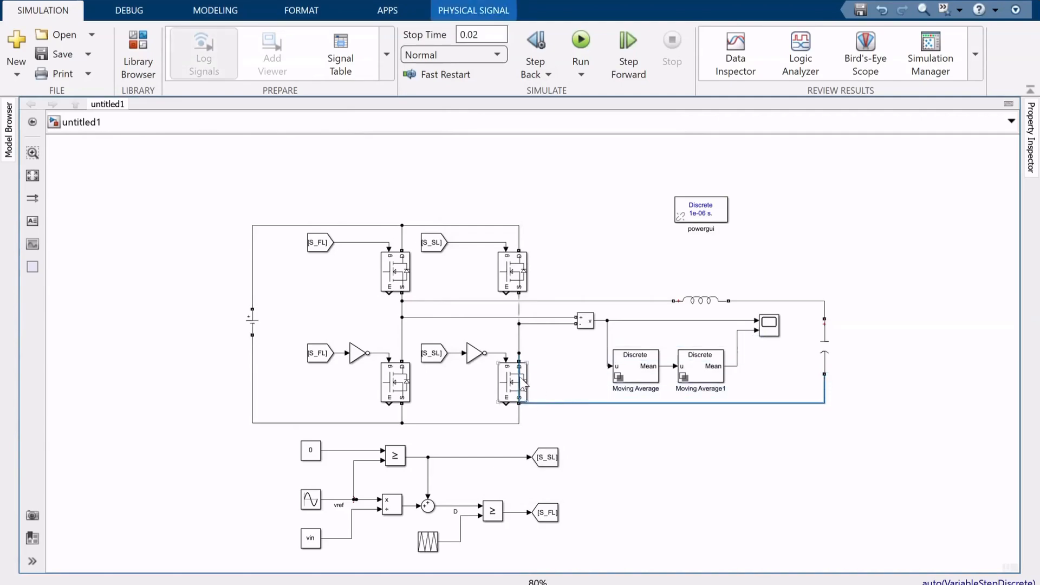
left_click_drag(559, 378, 573, 377)
double_click(903, 337)
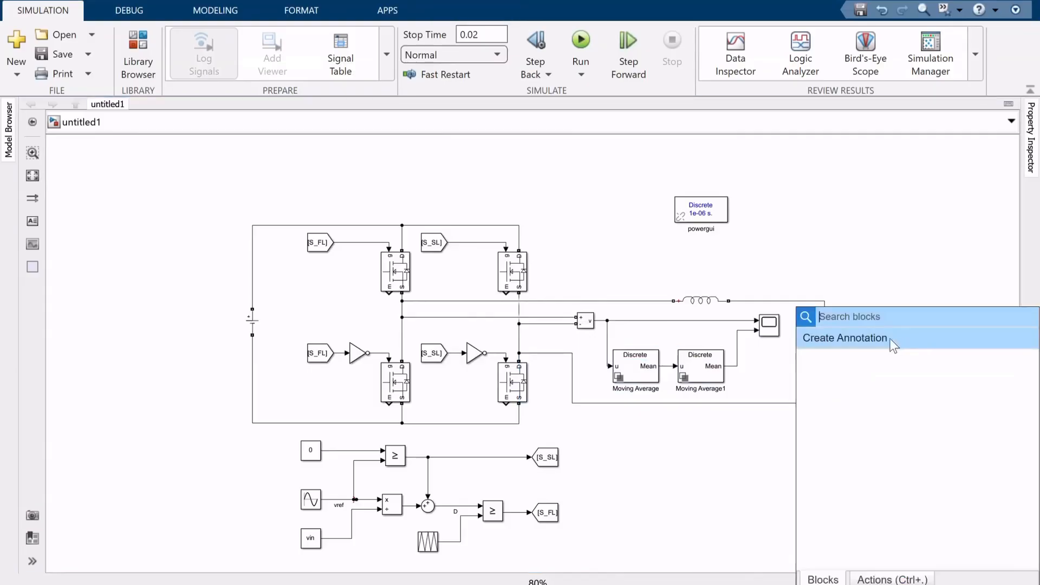
key("Escape")
Add a copy of the capacitor in parallel with it and change the copy's branch type to R as the load.
mouse_move(828, 348)
left_mouse_down()
mouse_move(884, 351)
mouse_move(869, 411)
mouse_move(819, 405)
left_mouse_up()
double_click(880, 346)
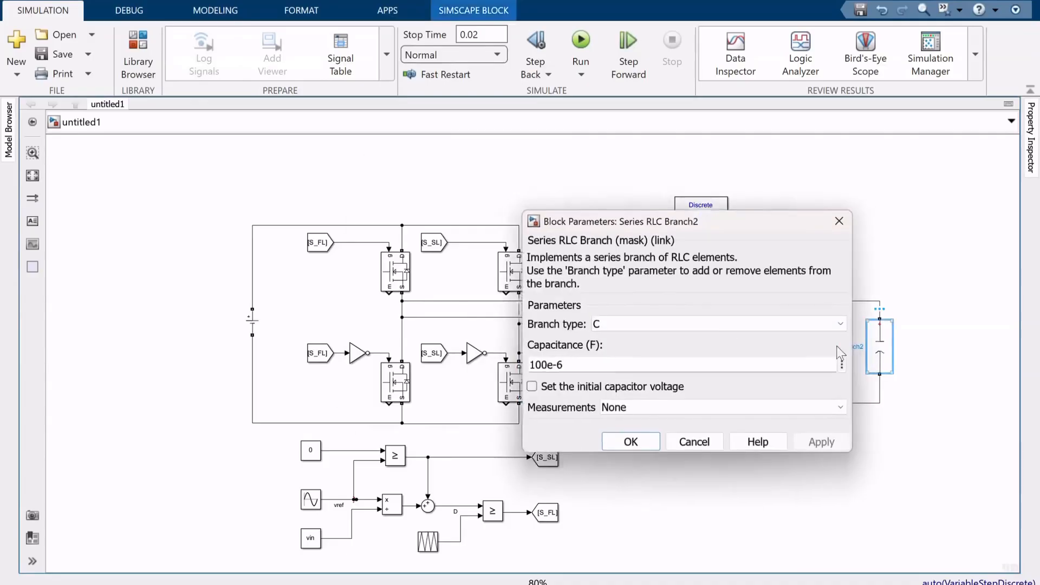
triple_click(545, 367)
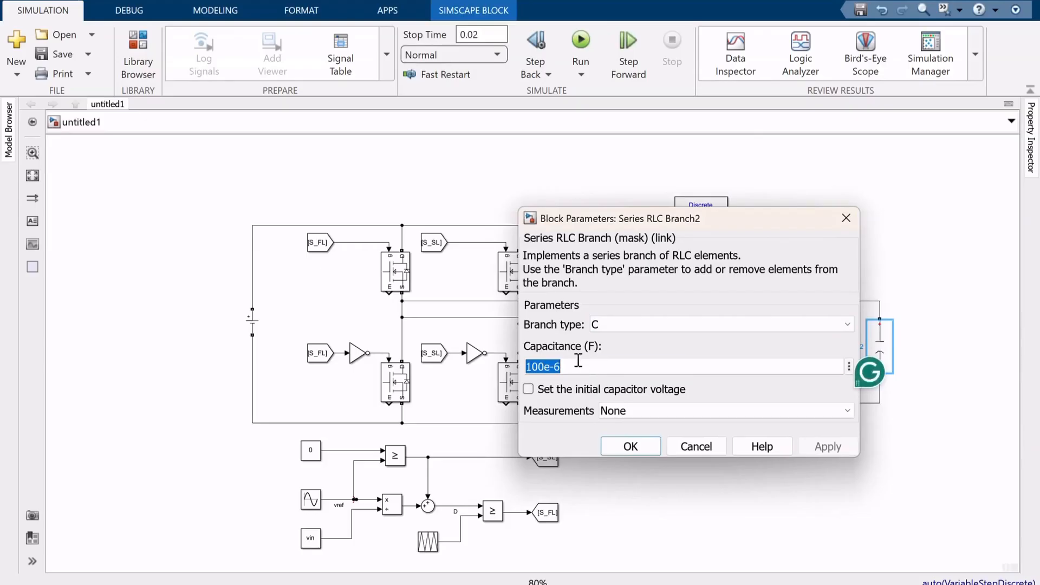
type("1")
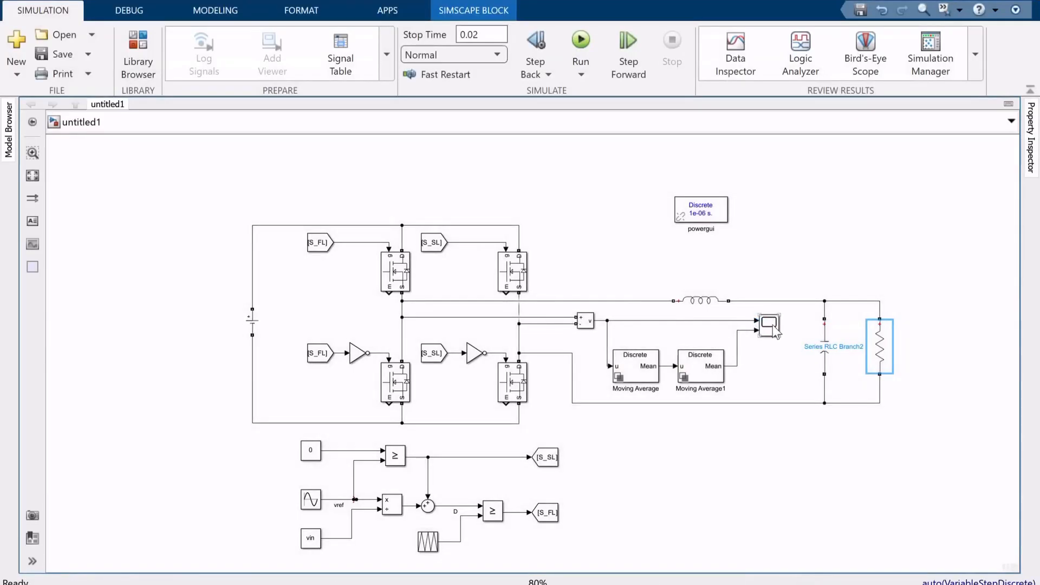
Examine the bridge voltage and its moving average in the scope with the LC filter and load connected.
double_click(770, 325)
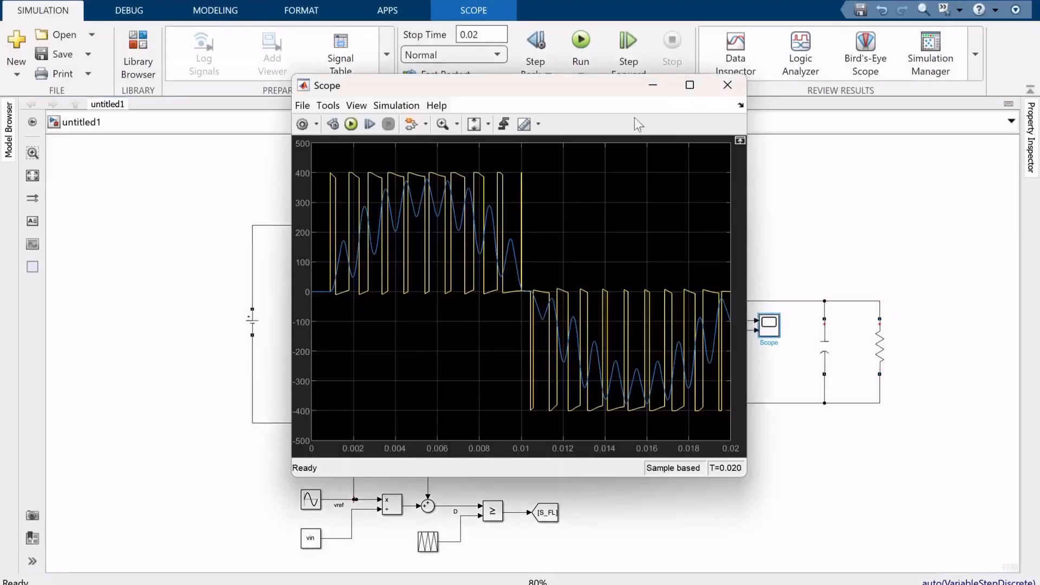
left_click(727, 85)
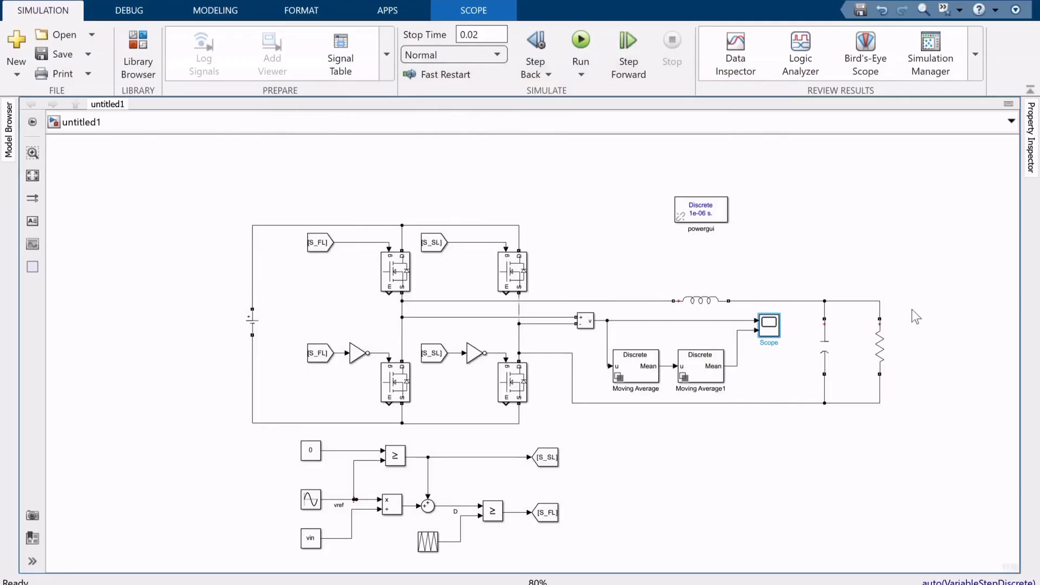
Connect a copied voltage measurement across the load resistor to a copied scope, and run the simulation.
left_click_drag(585, 320, 918, 345)
left_click_drag(918, 345, 968, 358)
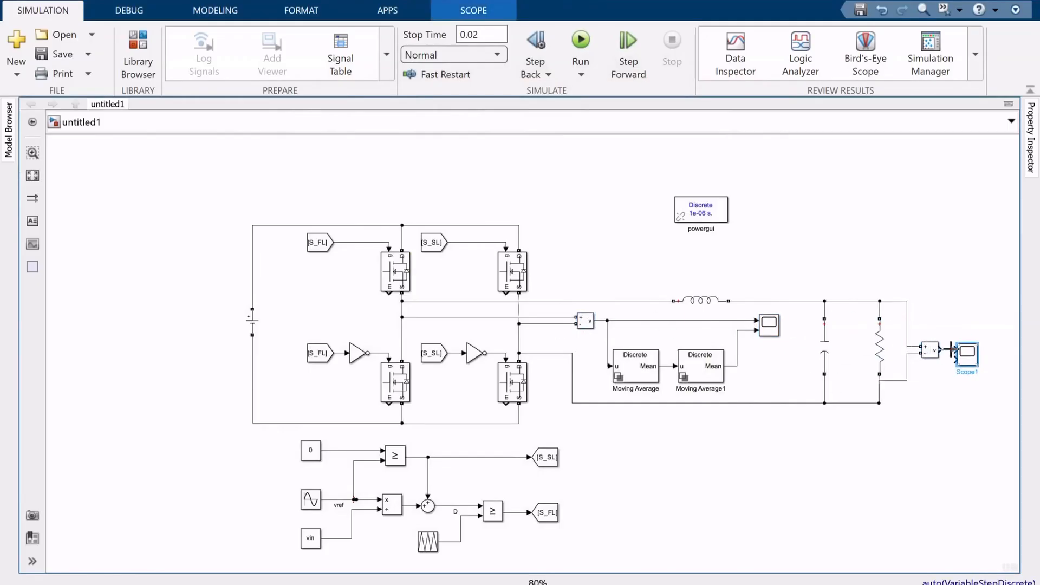
key("ctrl+t")
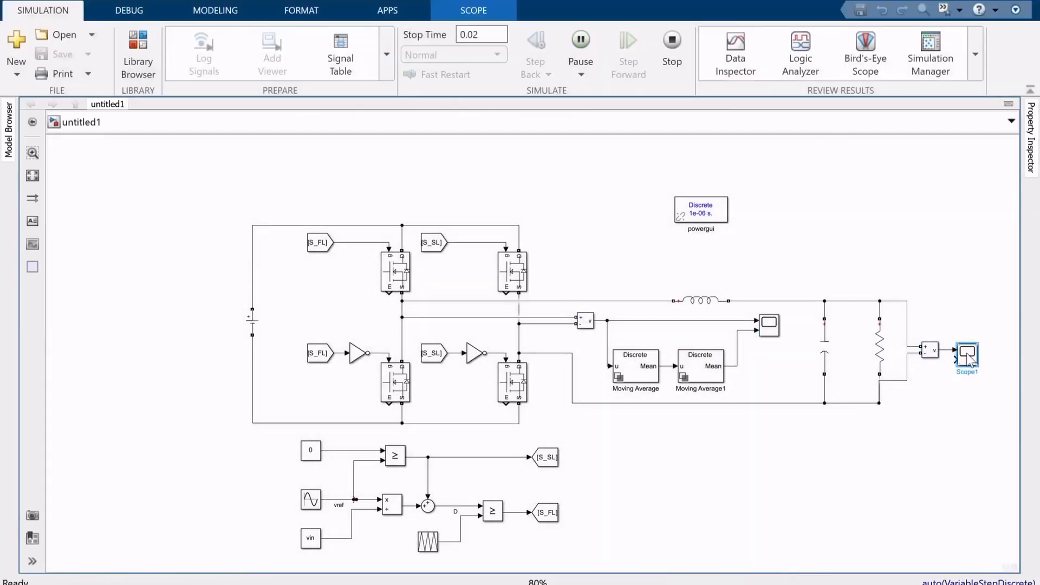
Examine the filtered voltage across the load resistor in its scope.
double_click(968, 357)
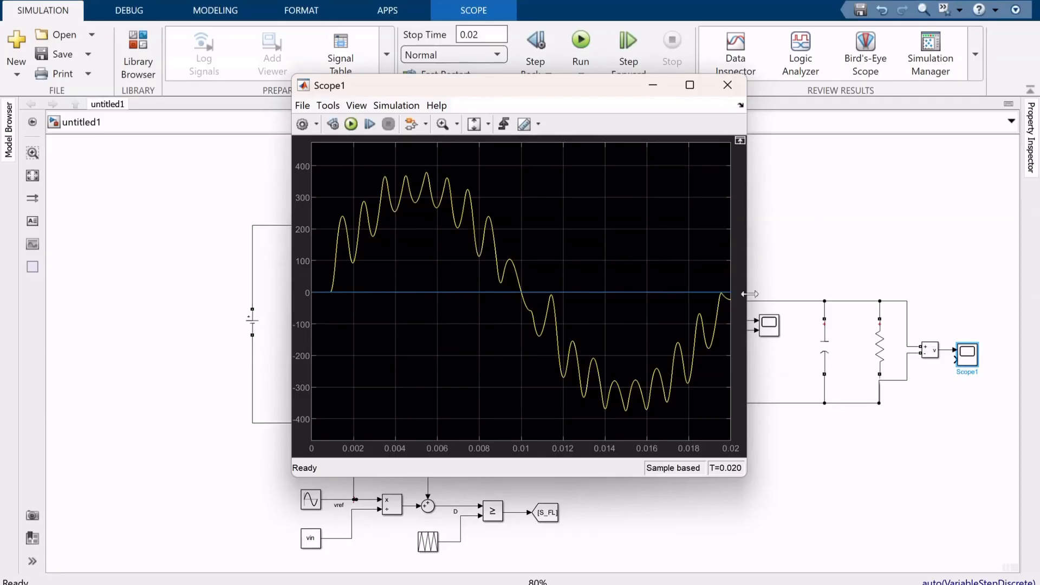
left_click(728, 87)
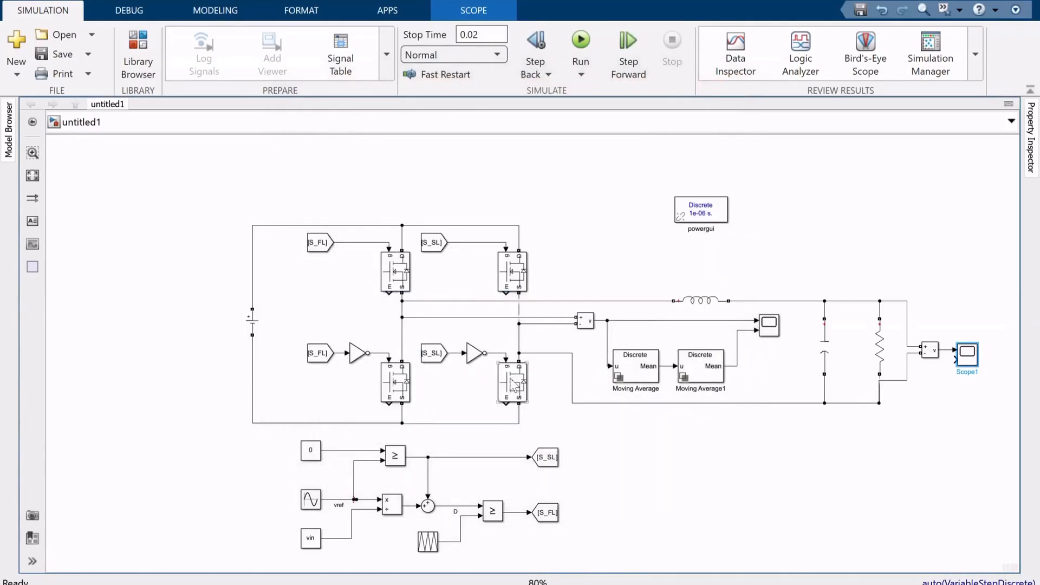
Add a two-input scope beside the PWM blocks and wire the S_SL signal and the duty-cycle signal D to it.
double_click(545, 481)
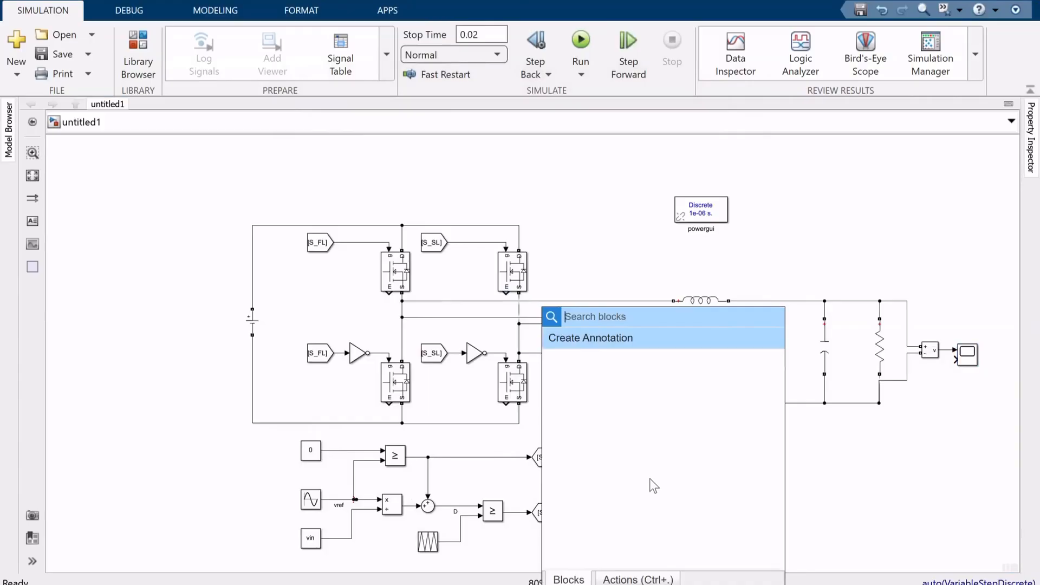
type("scope")
key("Return")
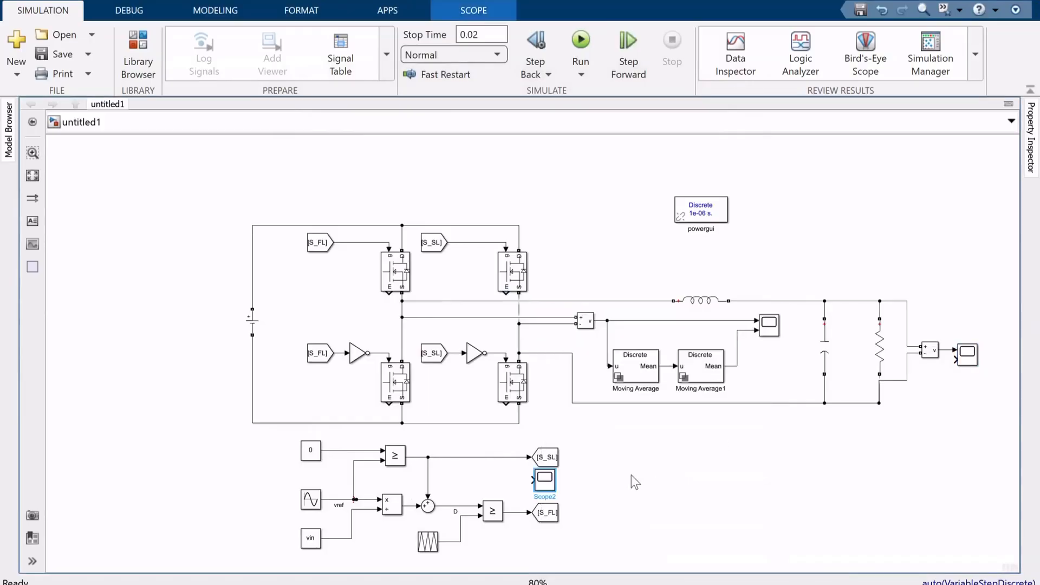
left_click_drag(541, 475, 465, 507)
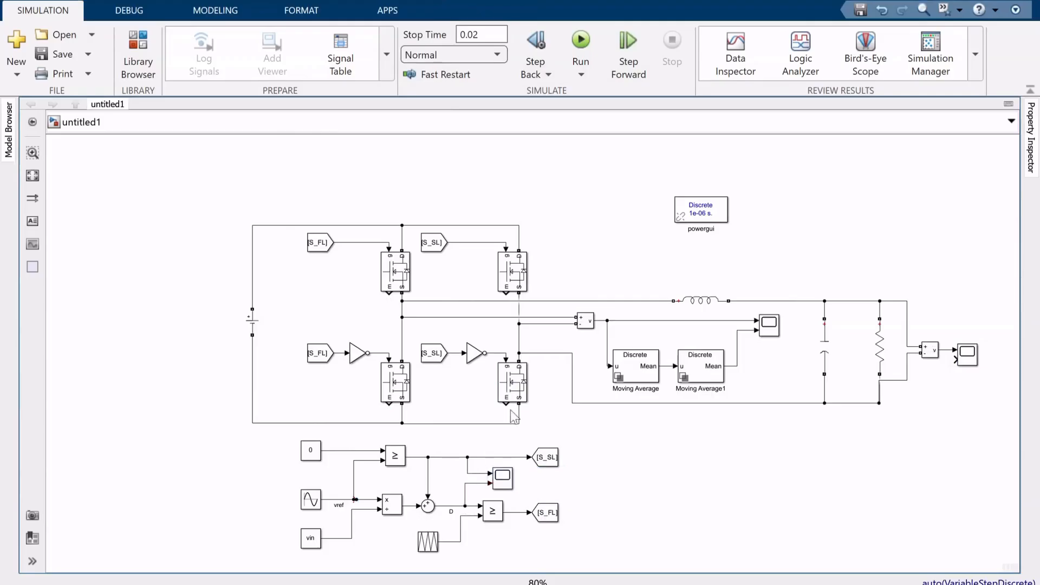
Run the simulation and compare the S_SL and D waveforms with the fast/slow leg modulator figure on the course page in the browser.
left_click(581, 40)
double_click(503, 478)
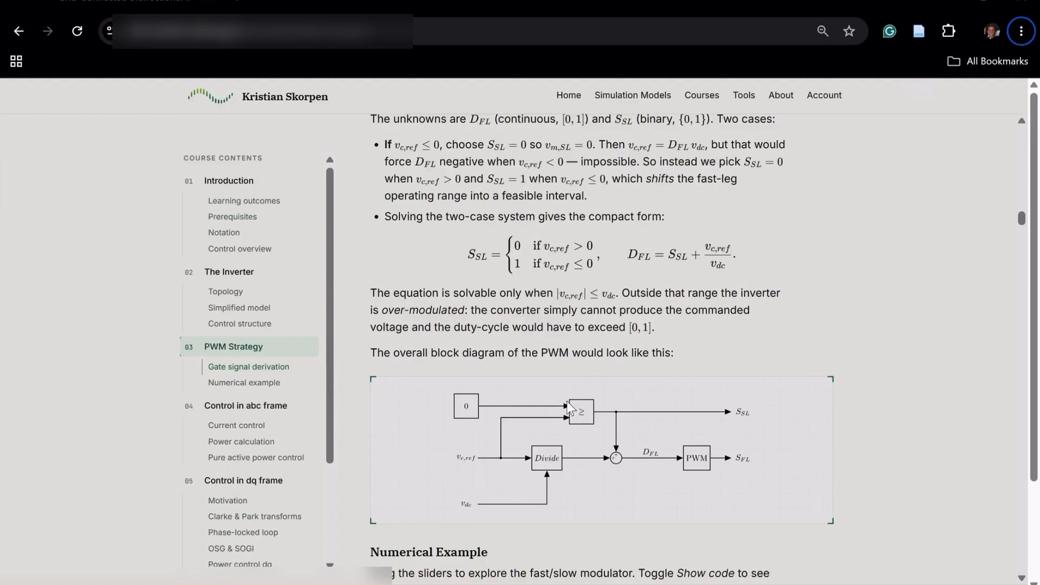
scroll(567, 401, "down", 3)
scroll(567, 401, "down", 7)
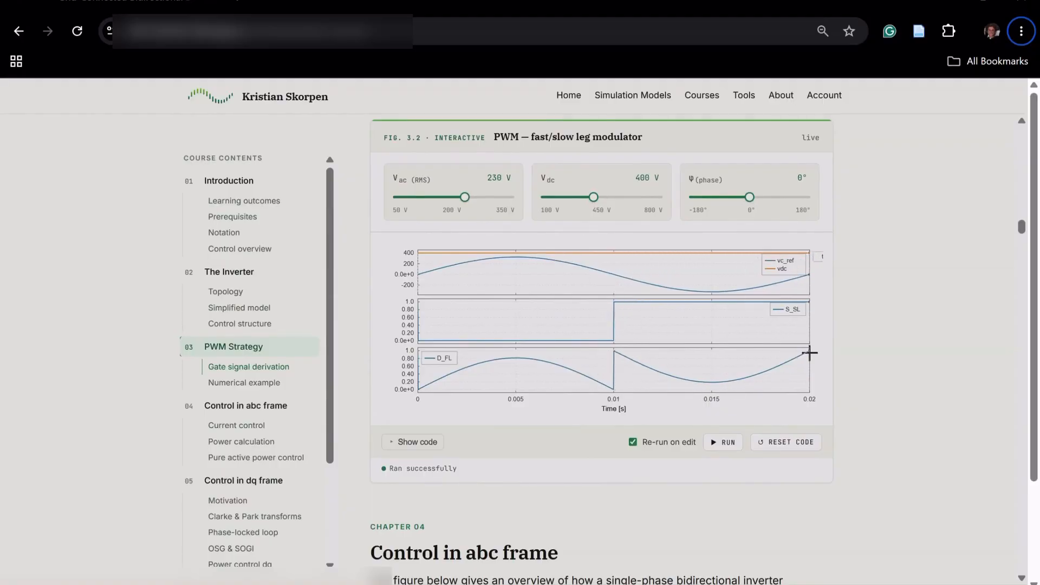
key("alt+Tab")
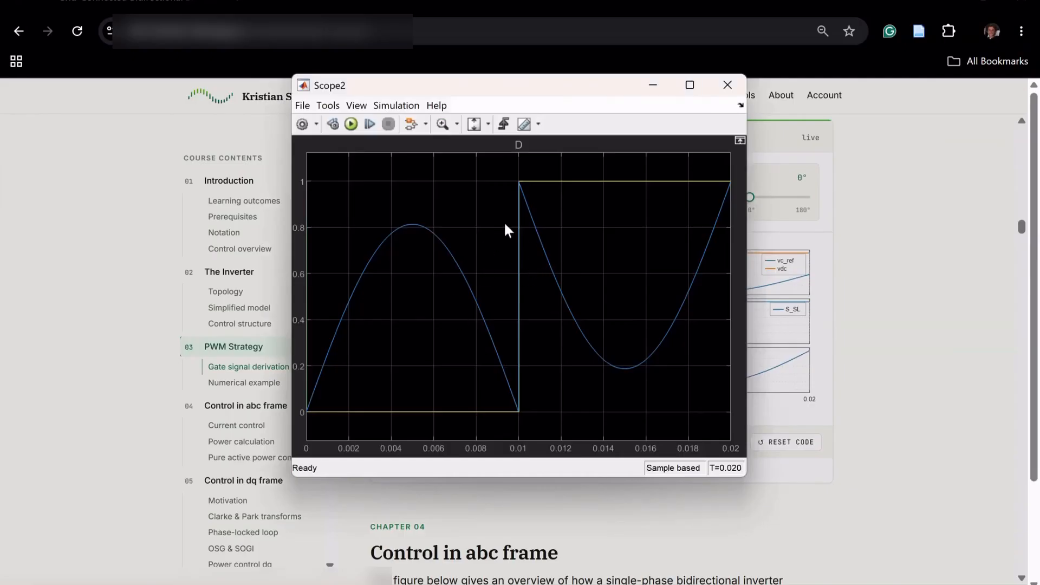
left_click(728, 85)
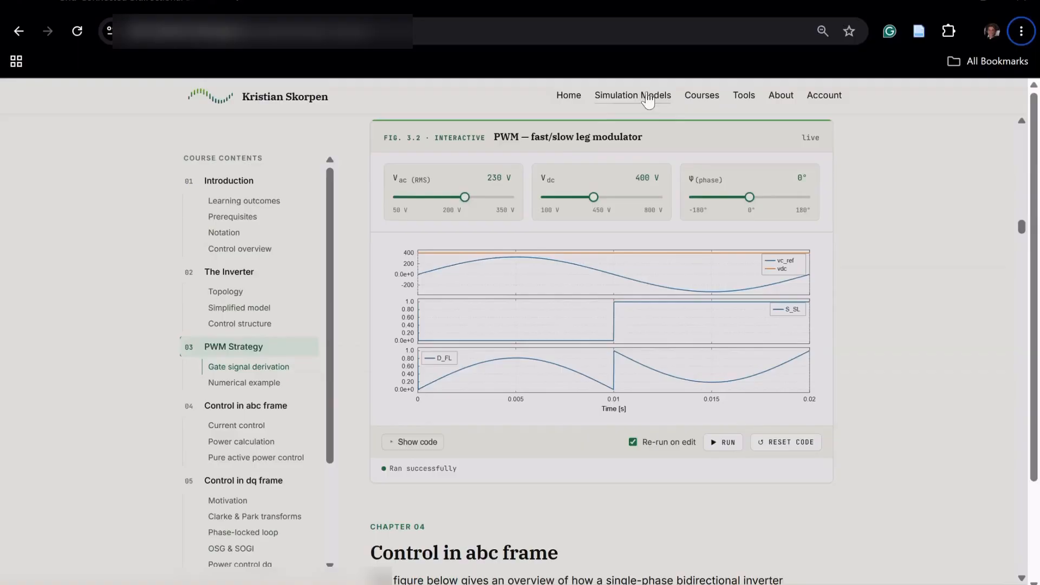
Open the free mini-course PWM Strategies for Full-Bridge Inverter from the website's course list.
left_click(705, 99)
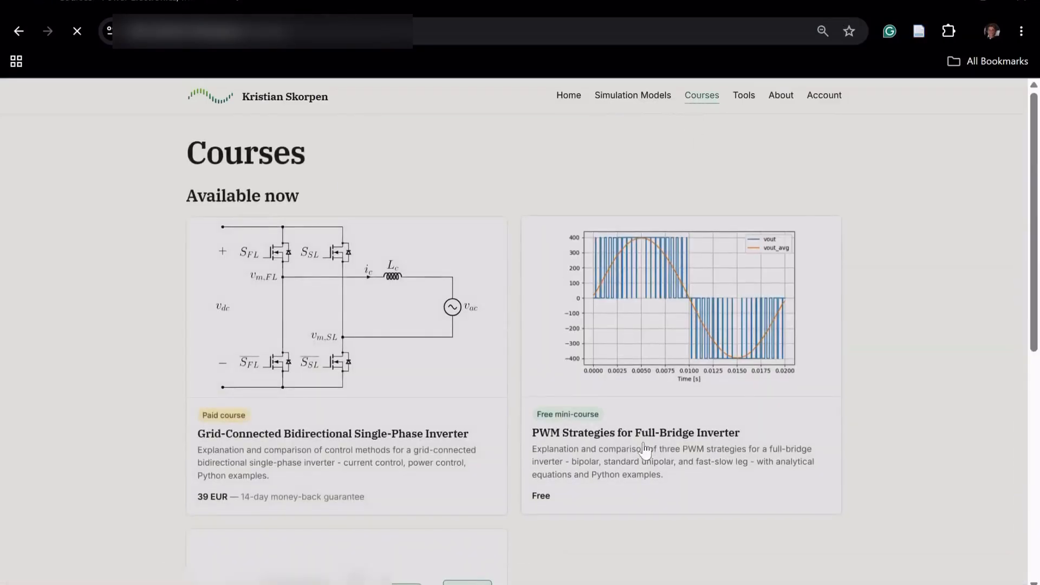
left_click(648, 436)
scroll(591, 367, "down", 9)
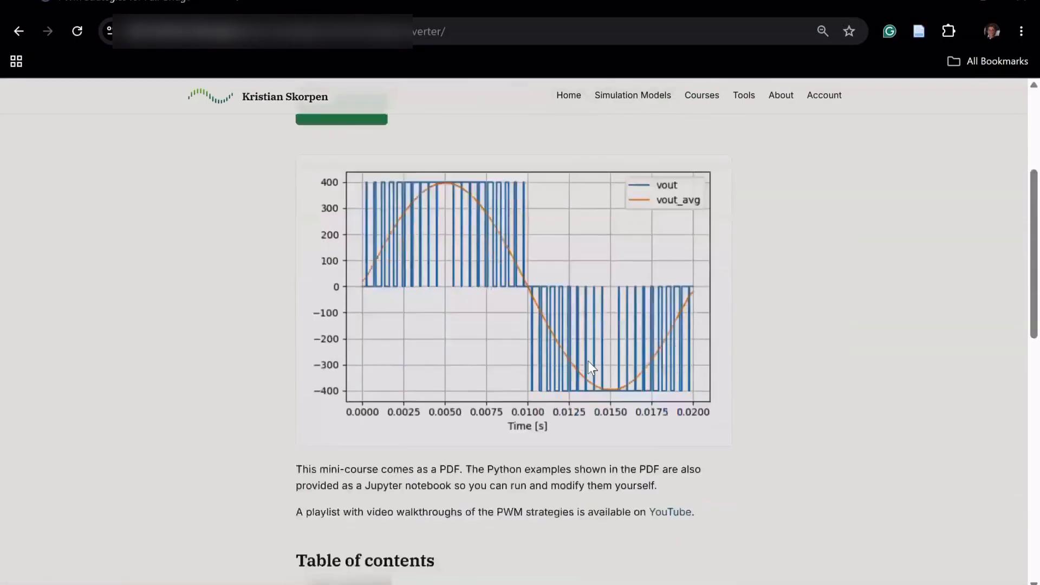
scroll(590, 360, "up", 10)
left_click(342, 260)
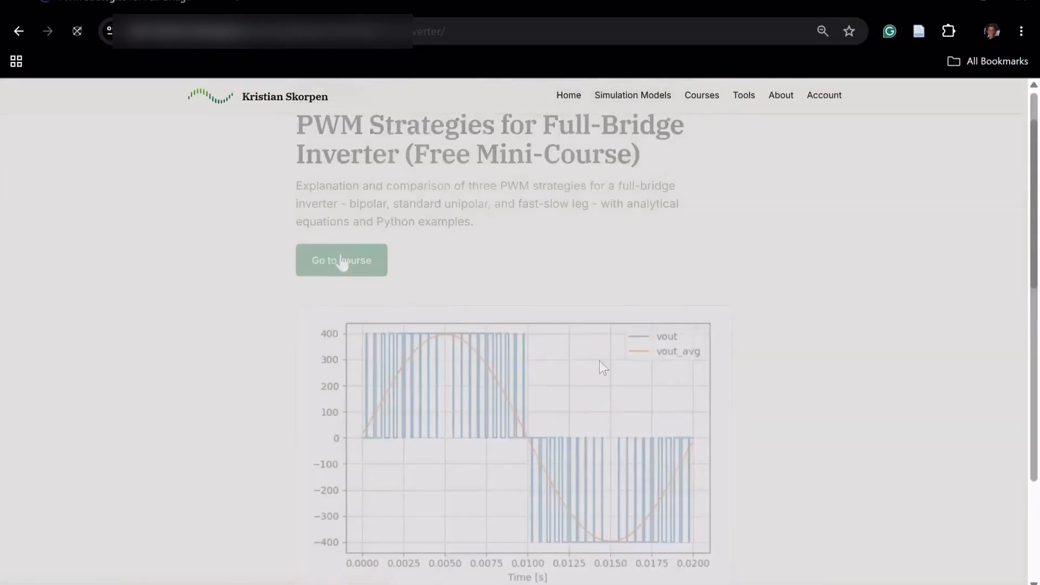
Examine the Overall Comparison table of bipolar, standard unipolar and fast-slow leg PWM in the mini-course.
scroll(677, 374, "down", 15)
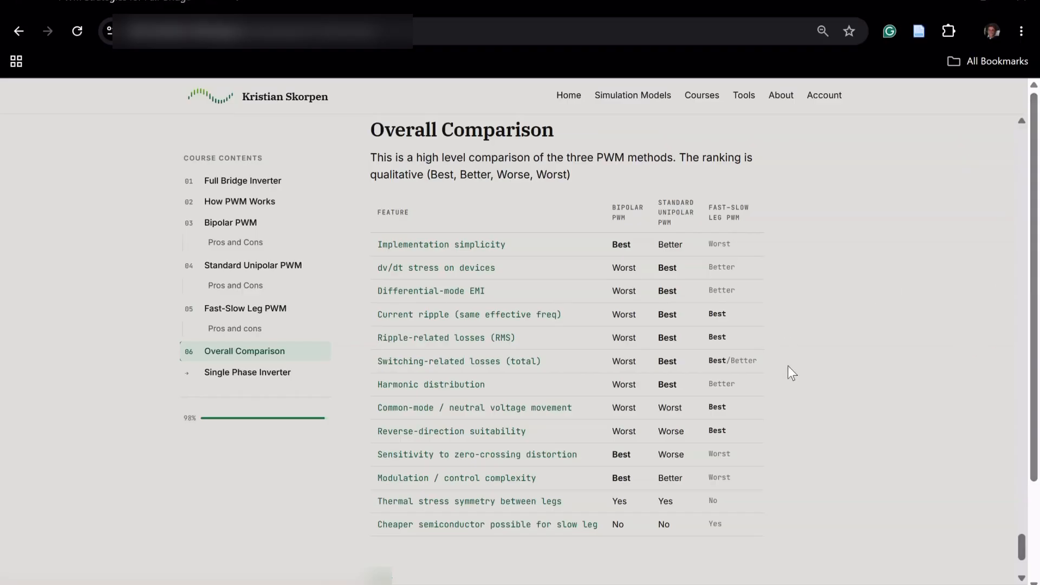
scroll(789, 371, "up", 8)
scroll(789, 372, "down", 6)
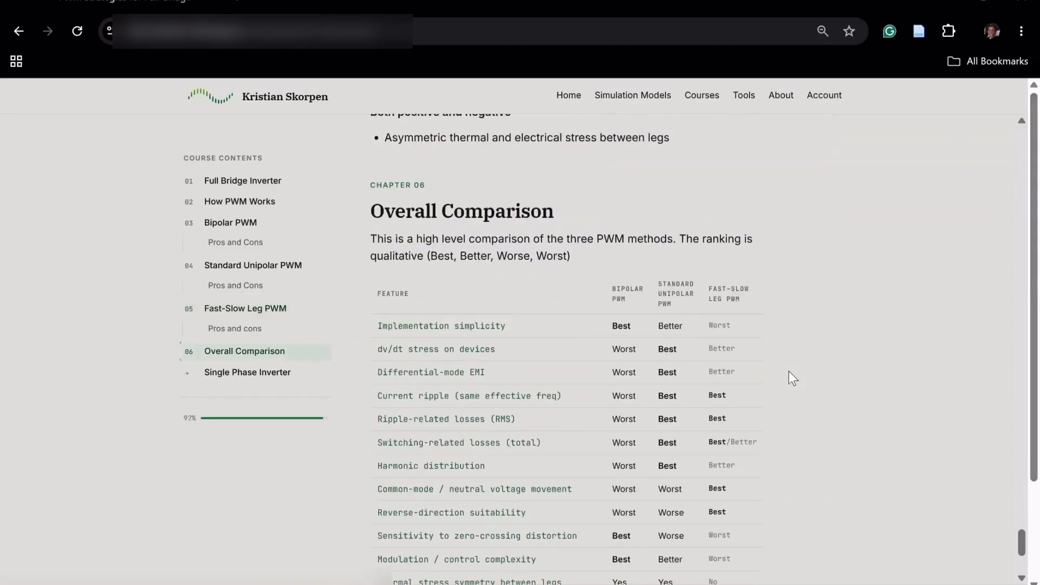